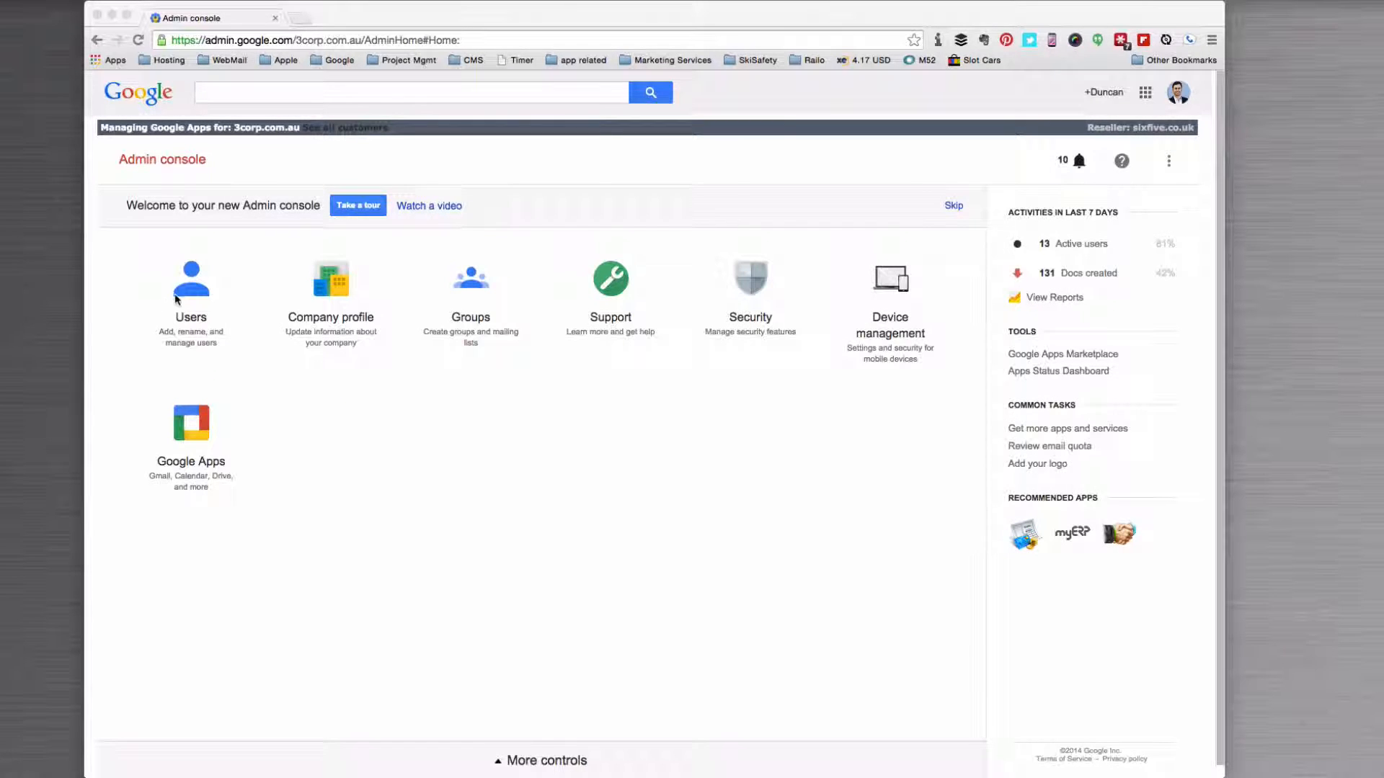
Step: Go to Users and open the departing employee's account details page
{"action": "left_click", "coordinate": [190, 292]}
{"action": "left_click", "coordinate": [190, 292]}
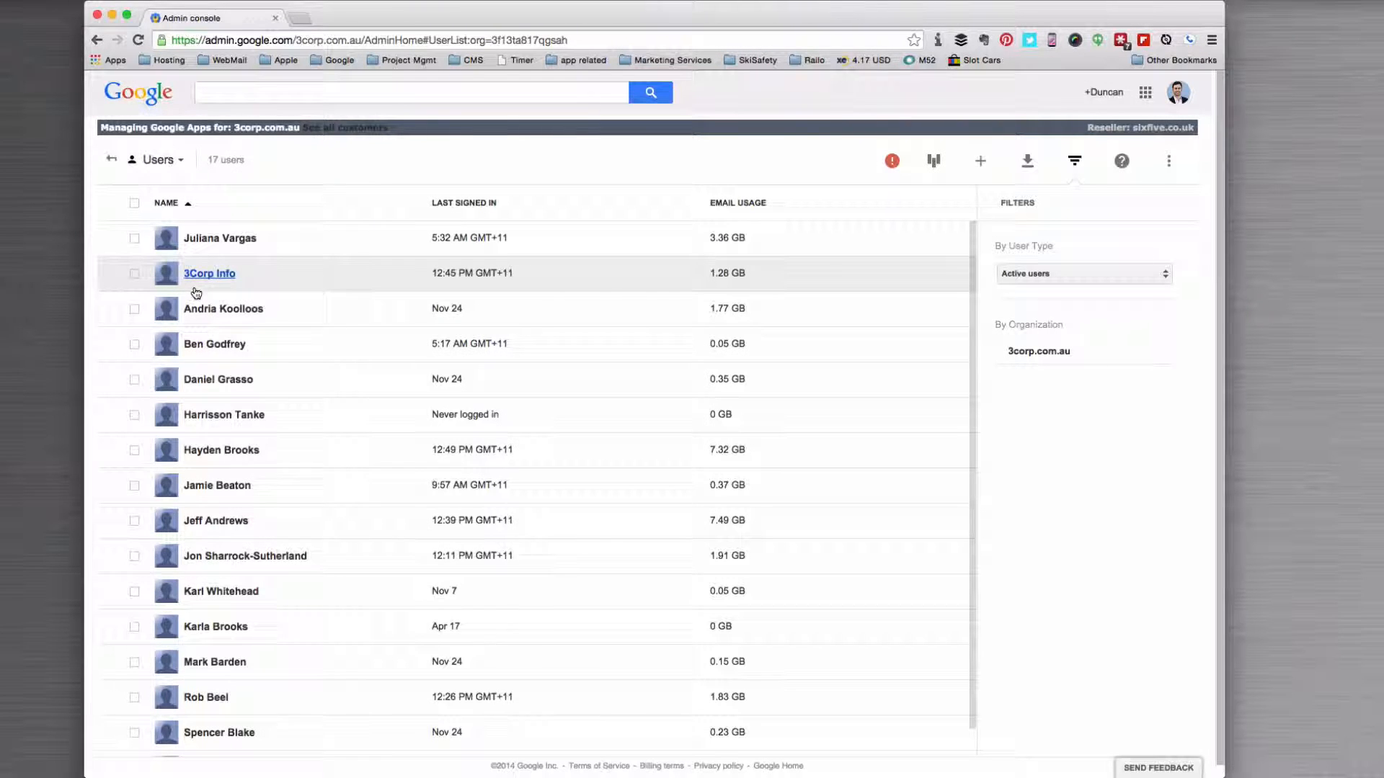
{"action": "left_click", "coordinate": [222, 380]}
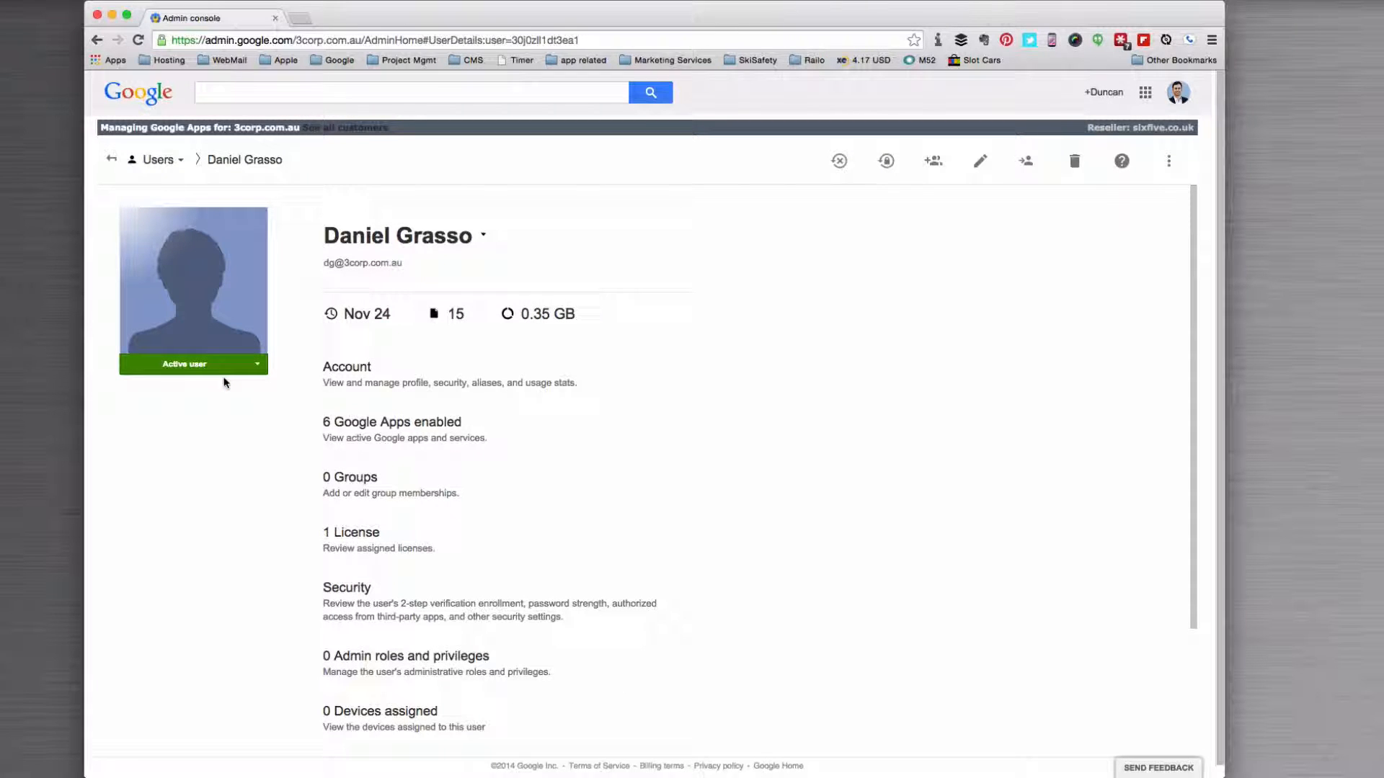
Step: Set a manually entered strong password for the ex-employee's account, retype it and confirm the reset
{"action": "left_click", "coordinate": [885, 163]}
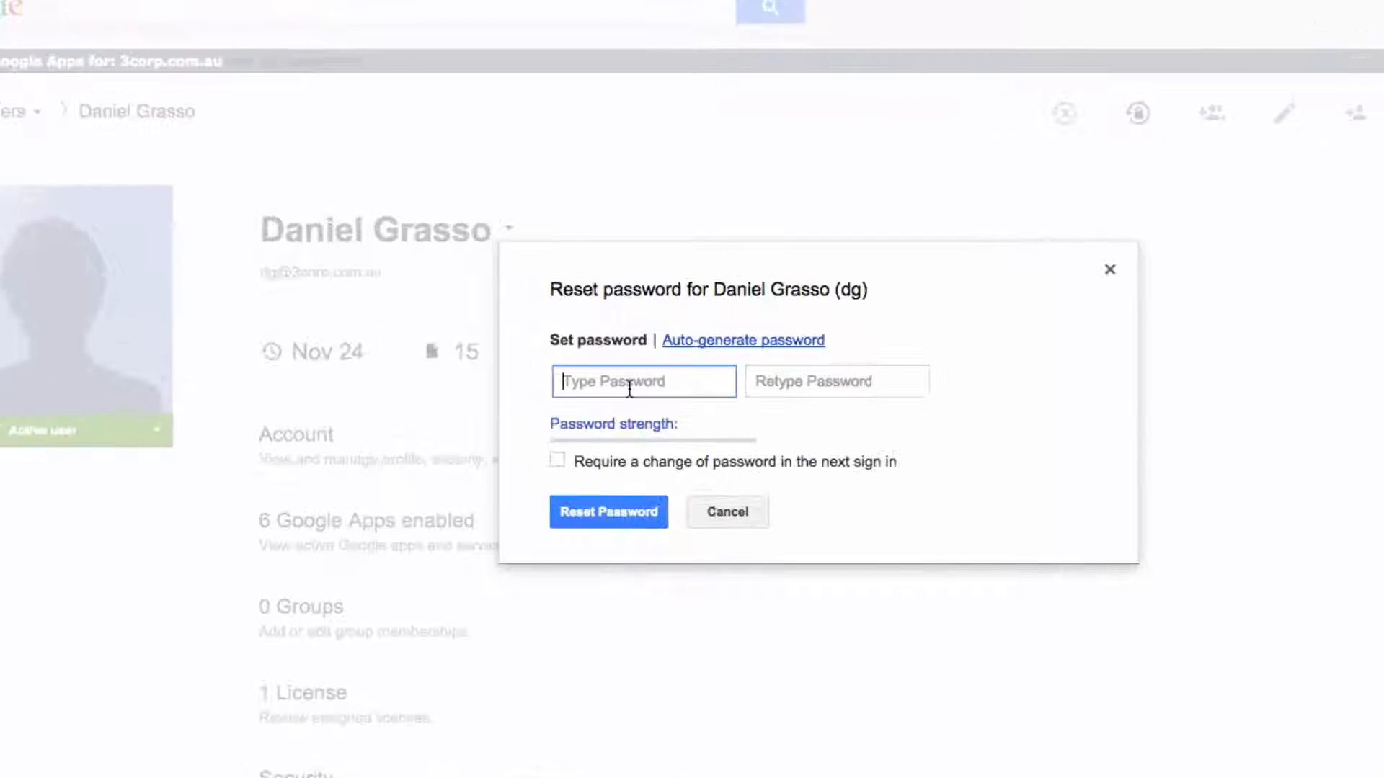
{"action": "left_click", "coordinate": [707, 342]}
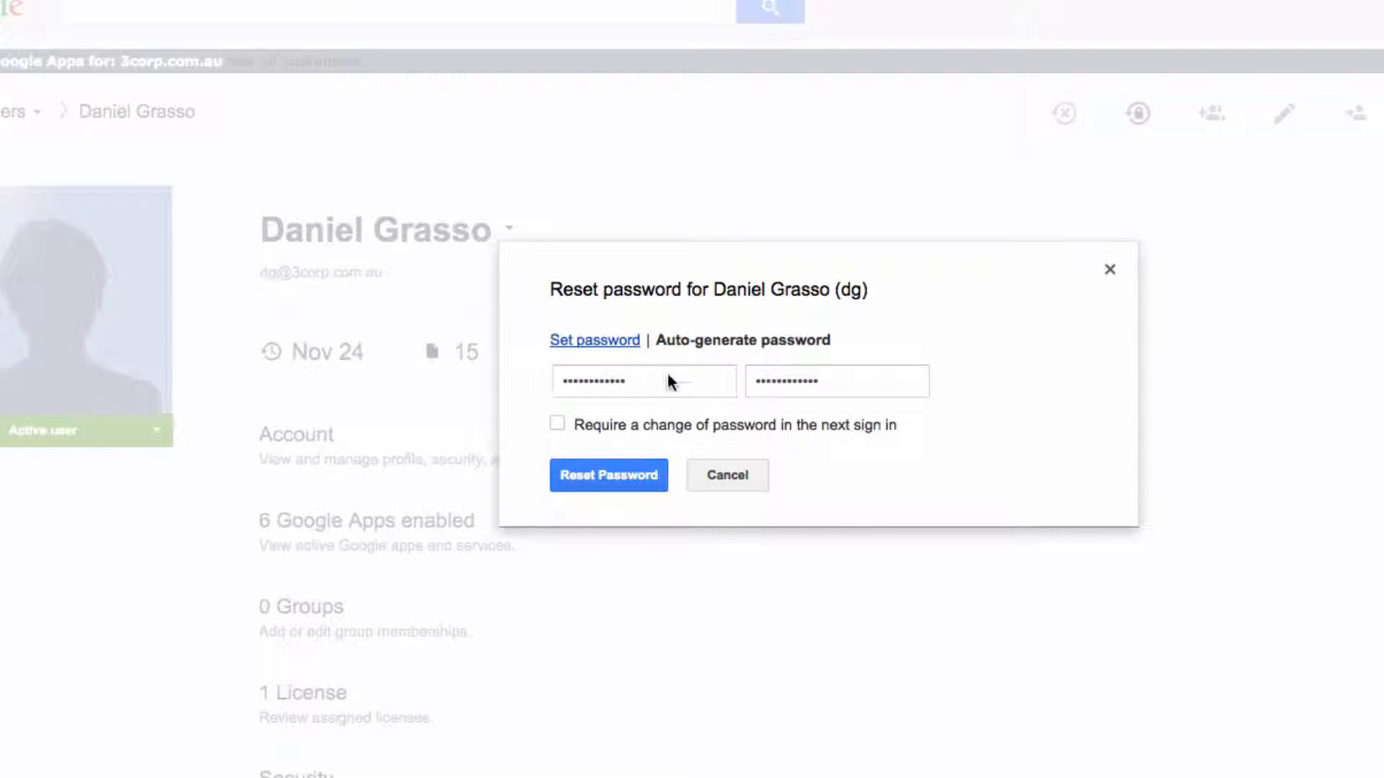
{"action": "left_click", "coordinate": [595, 341]}
{"action": "left_click", "coordinate": [630, 378]}
{"action": "type", "text": "•••••"}
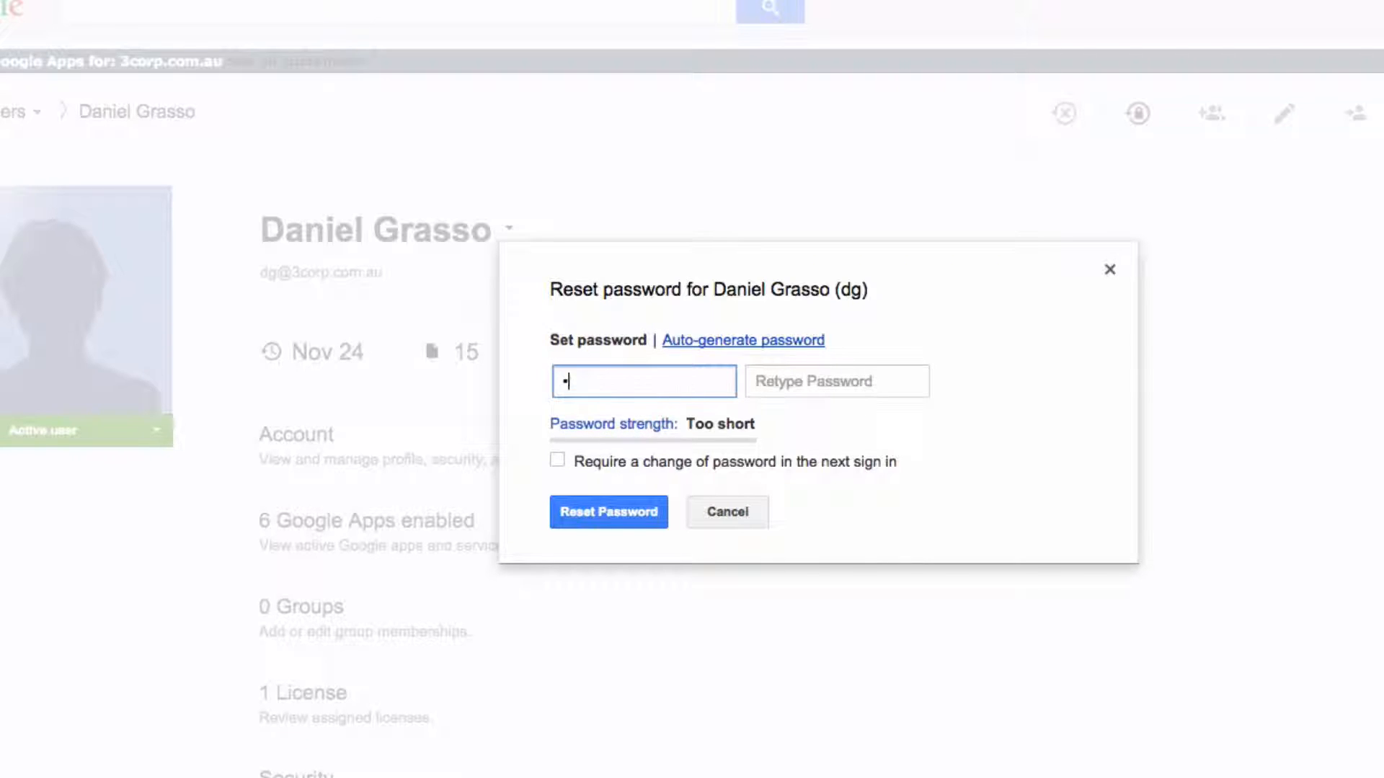
{"action": "type", "text": "•••••••••"}
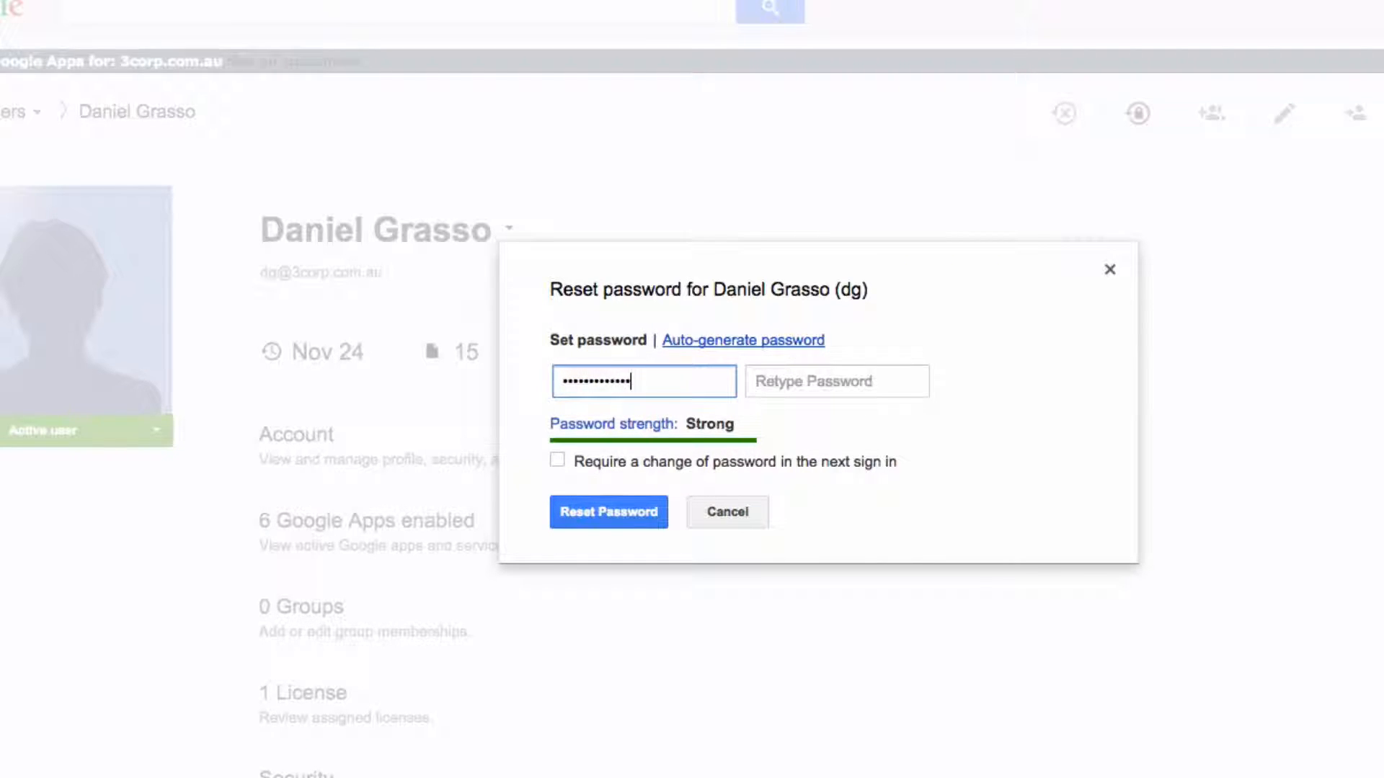
{"action": "key", "text": "Tab"}
{"action": "type", "text": "•••••••••••••"}
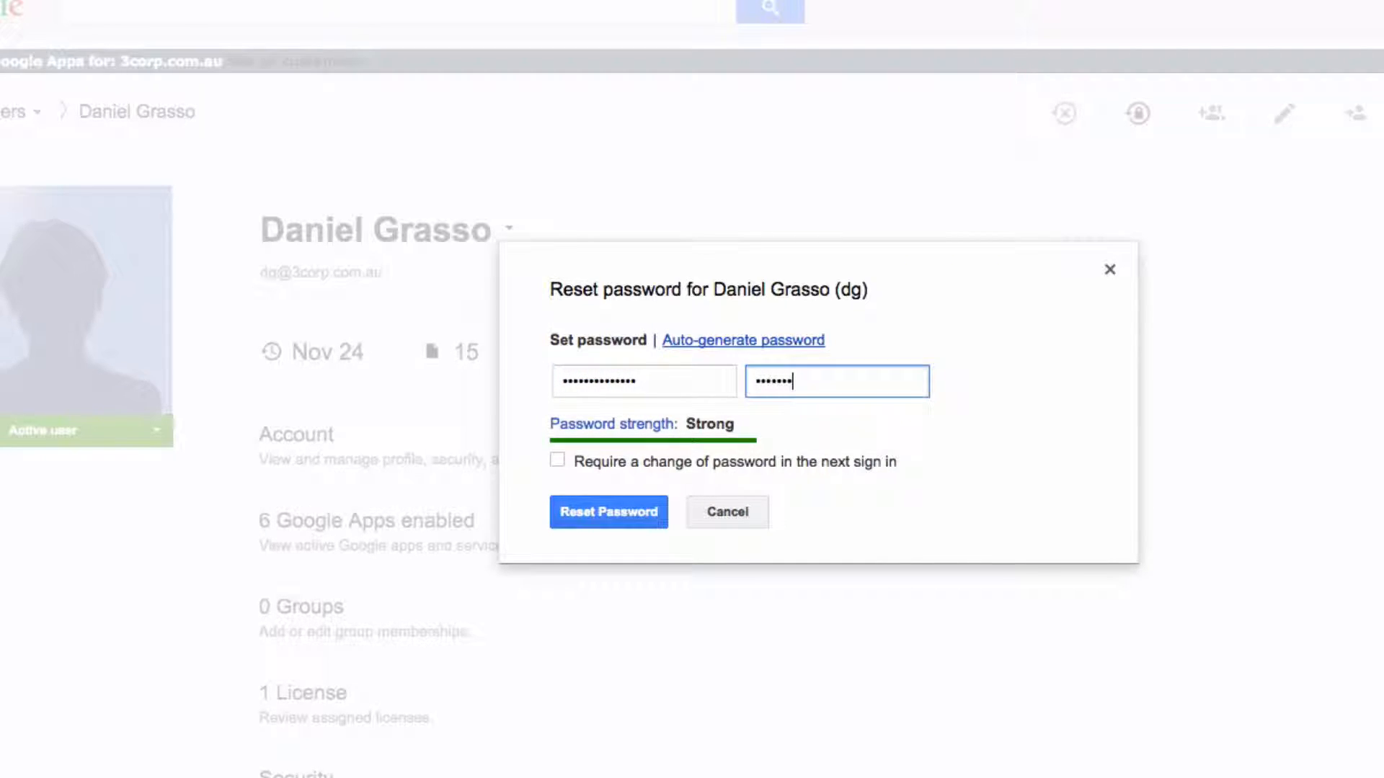
{"action": "type", "text": "•"}
{"action": "left_click", "coordinate": [600, 518]}
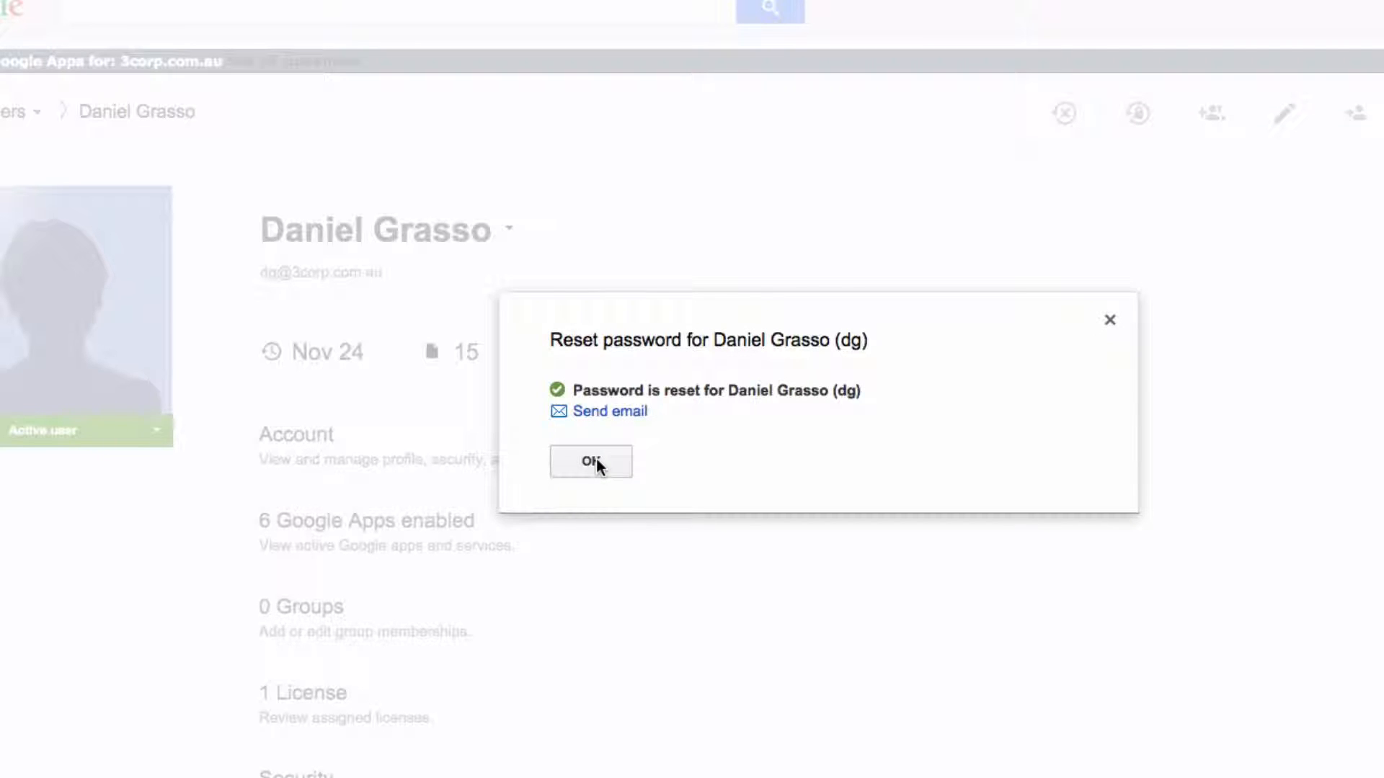
{"action": "left_click", "coordinate": [592, 461]}
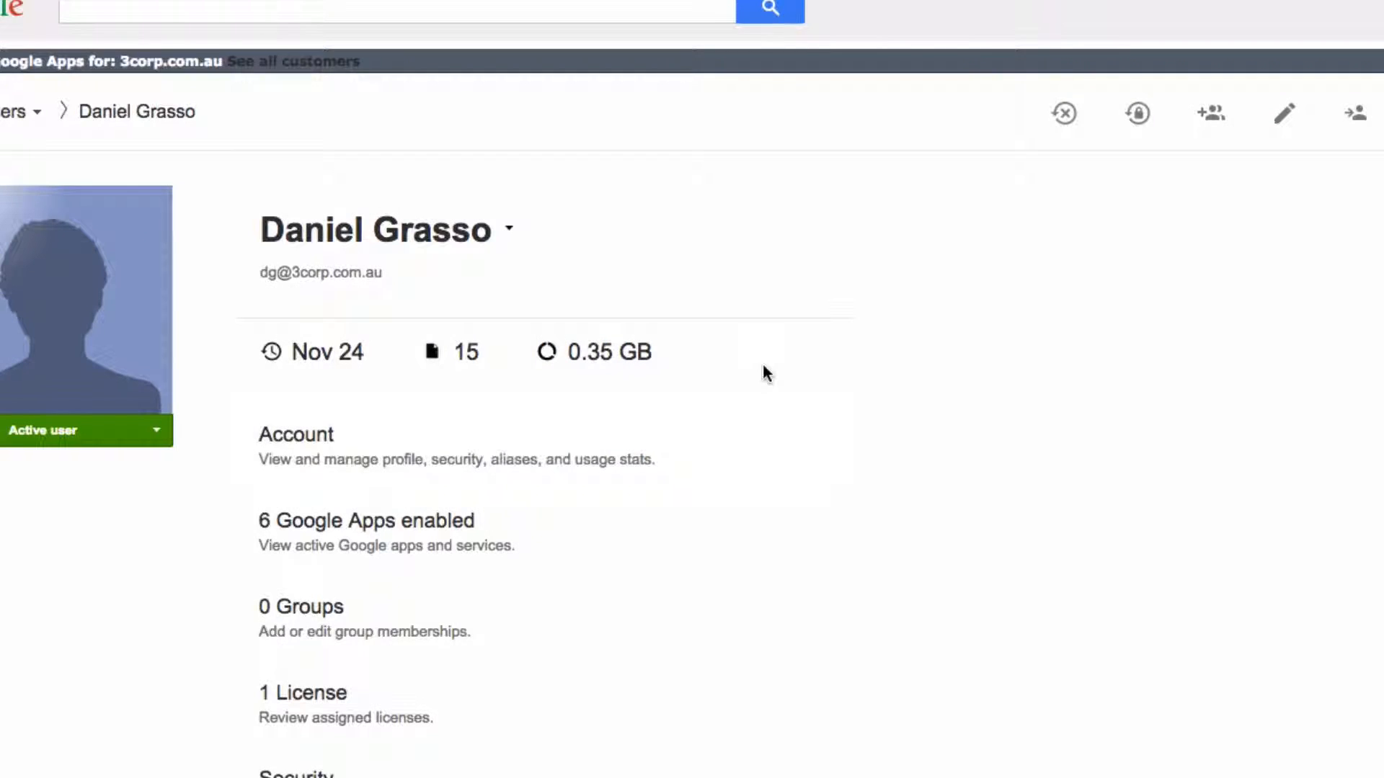
Step: Load gmail.com in a new incognito window
{"action": "key", "text": "super+shift+n"}
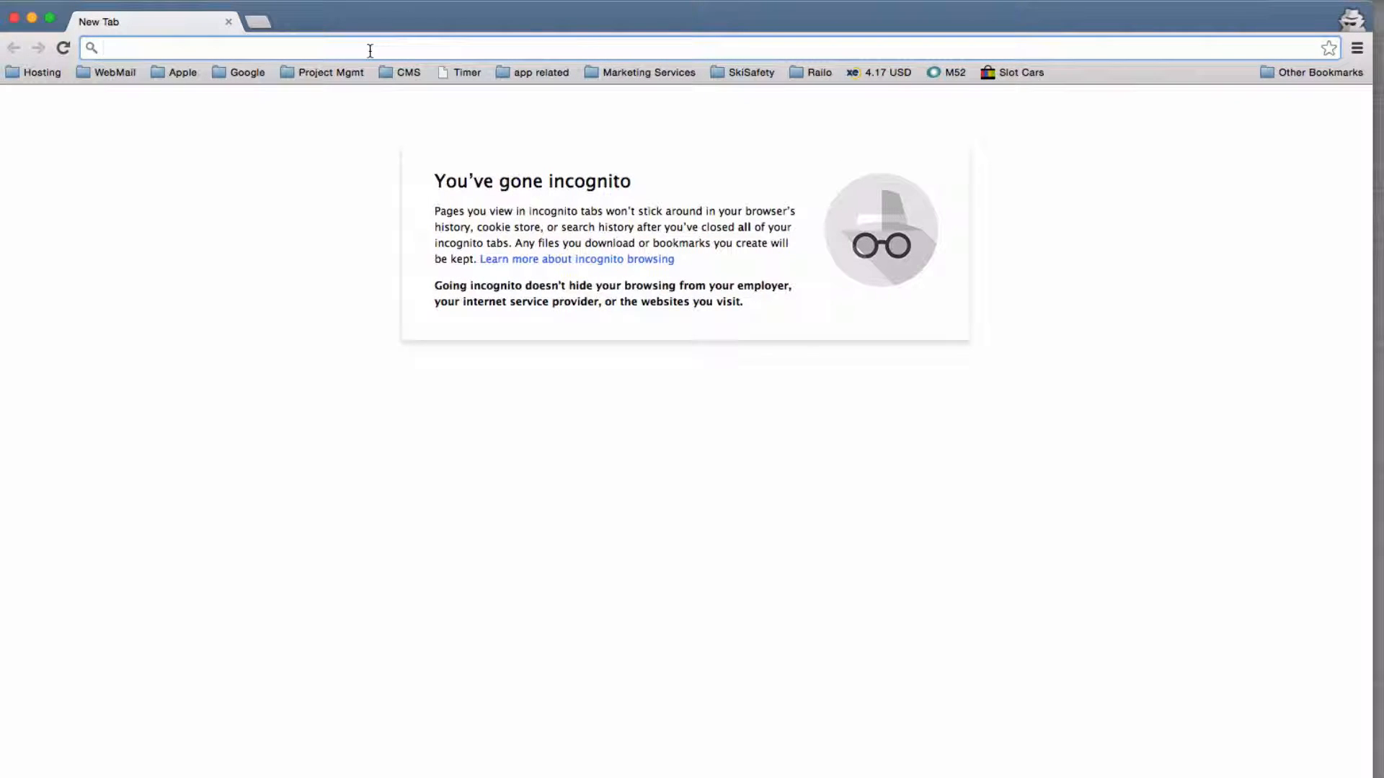
{"action": "type", "text": "gmail.com"}
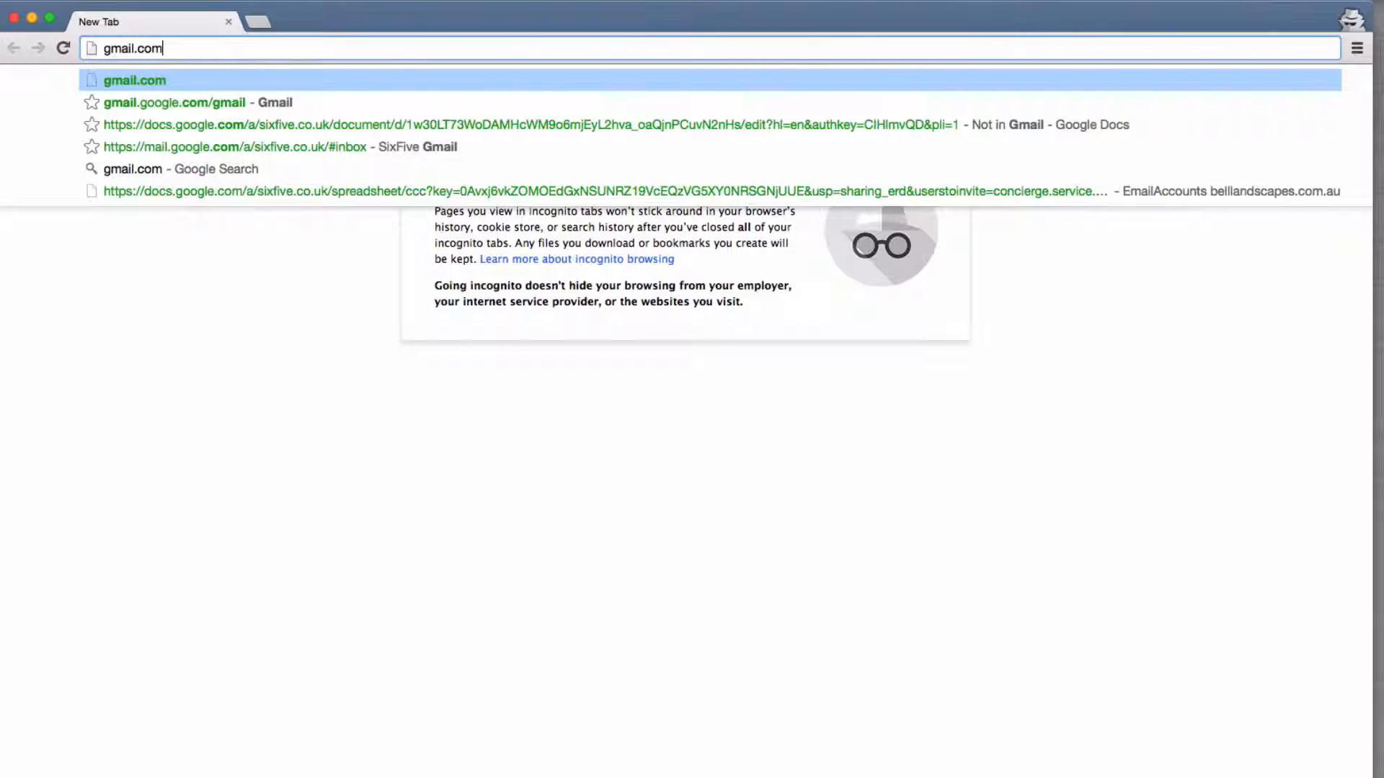
{"action": "key", "text": "Return"}
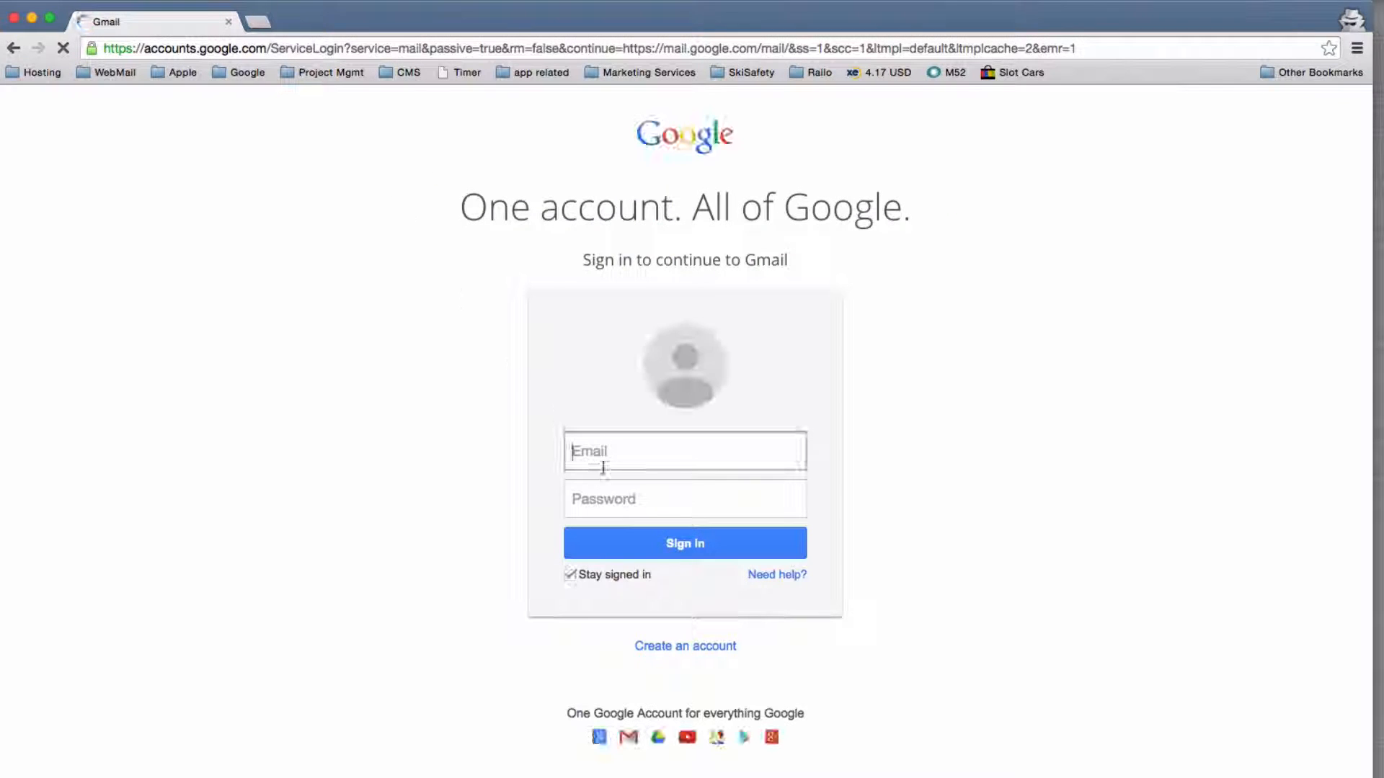
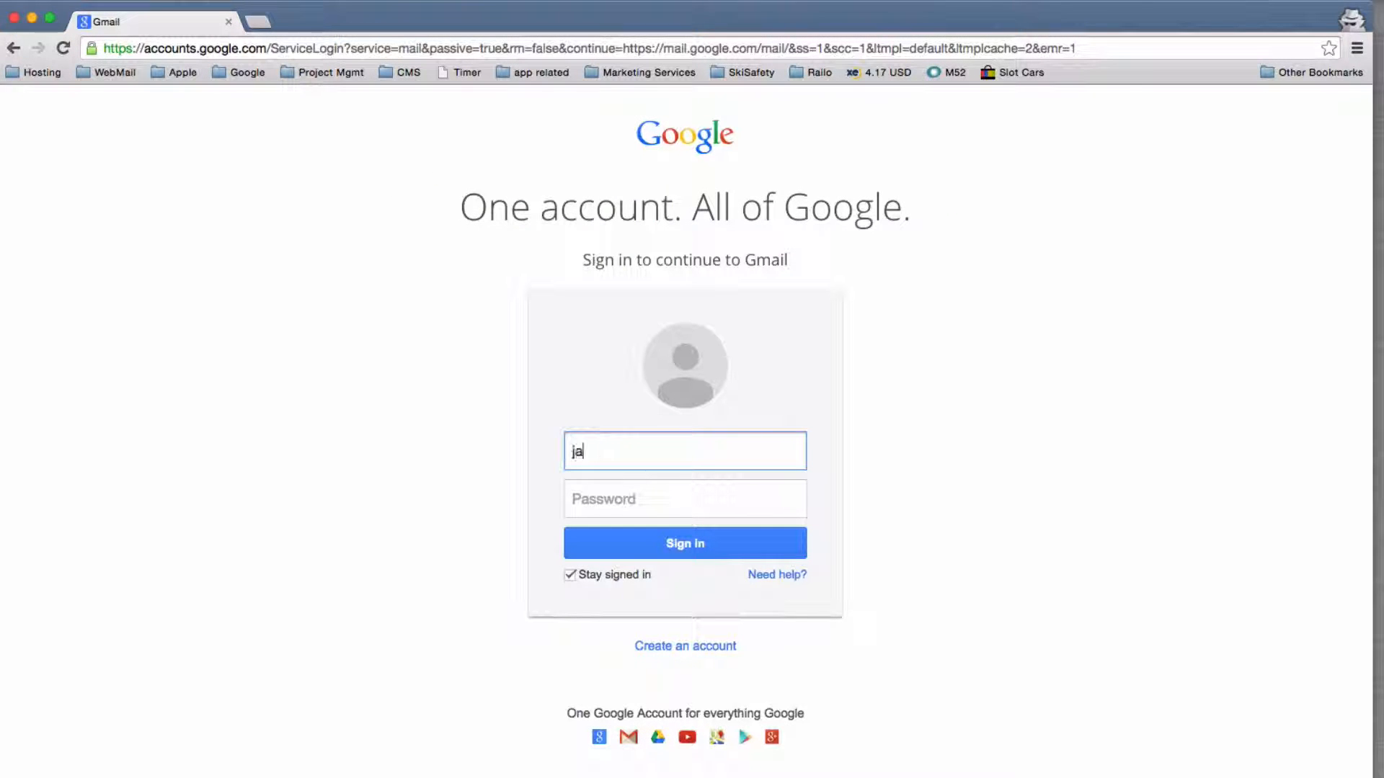
Step: Sign in with the manager's e-mail address and account password
{"action": "left_click", "coordinate": [622, 498]}
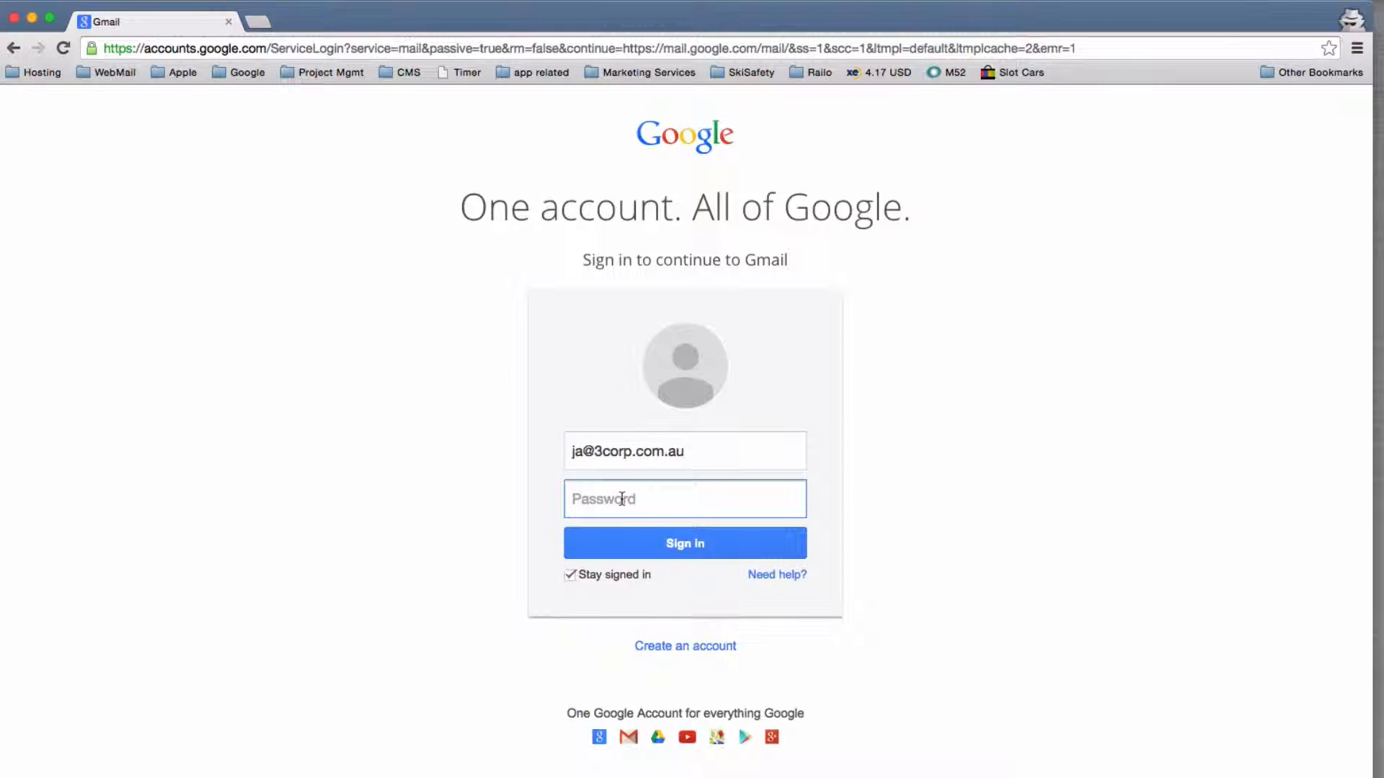
{"action": "type", "text": "•••••••••••"}
{"action": "left_click", "coordinate": [684, 552]}
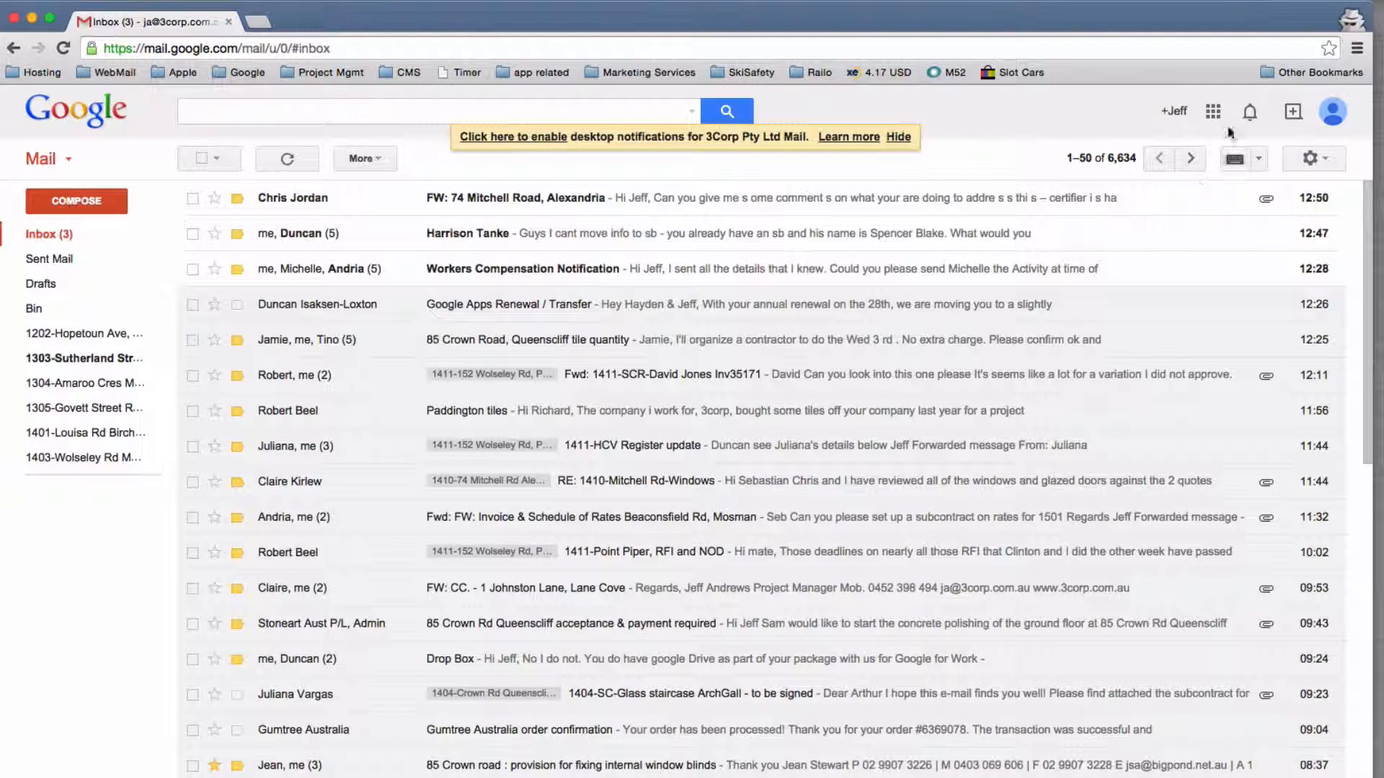
Step: Open Gmail's full Settings from the gear menu and show the Accounts tab
{"action": "left_click", "coordinate": [1323, 162]}
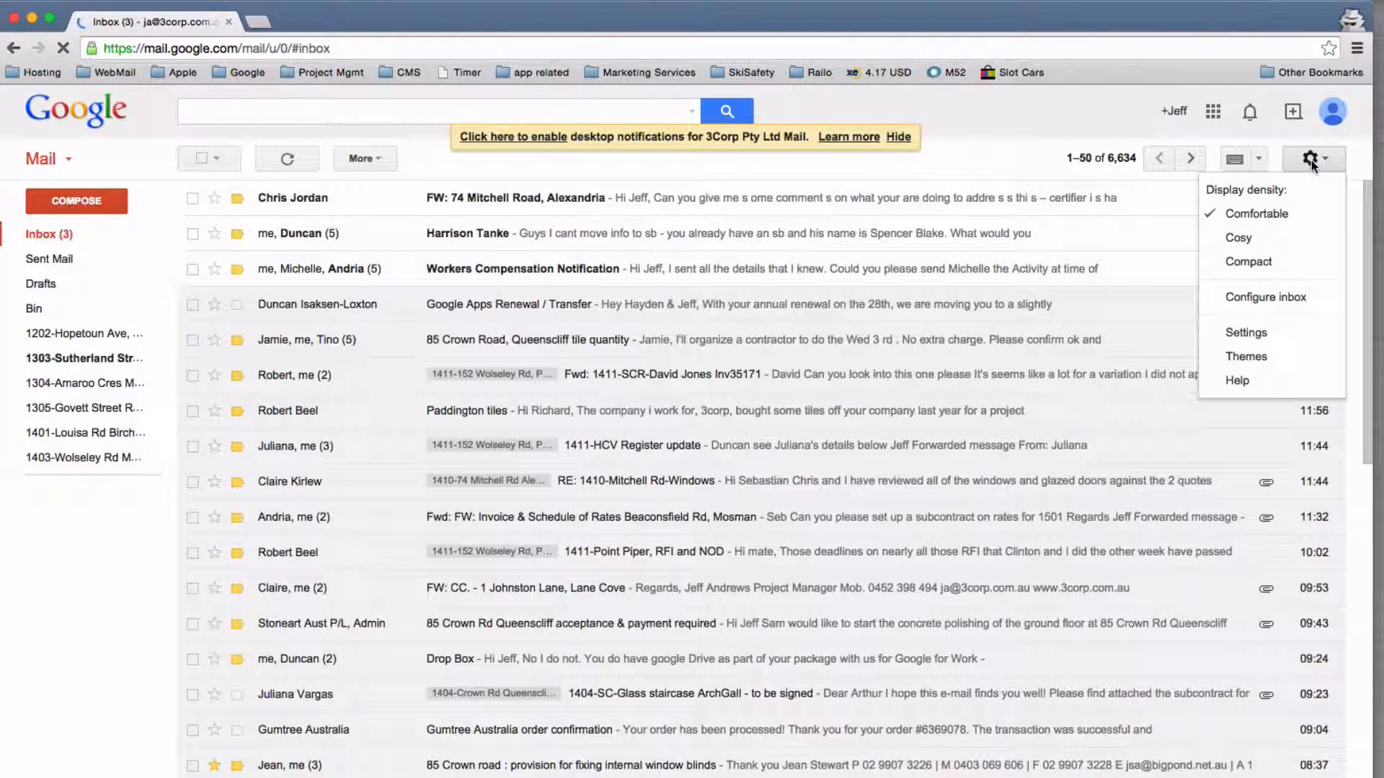
{"action": "left_click", "coordinate": [1251, 334]}
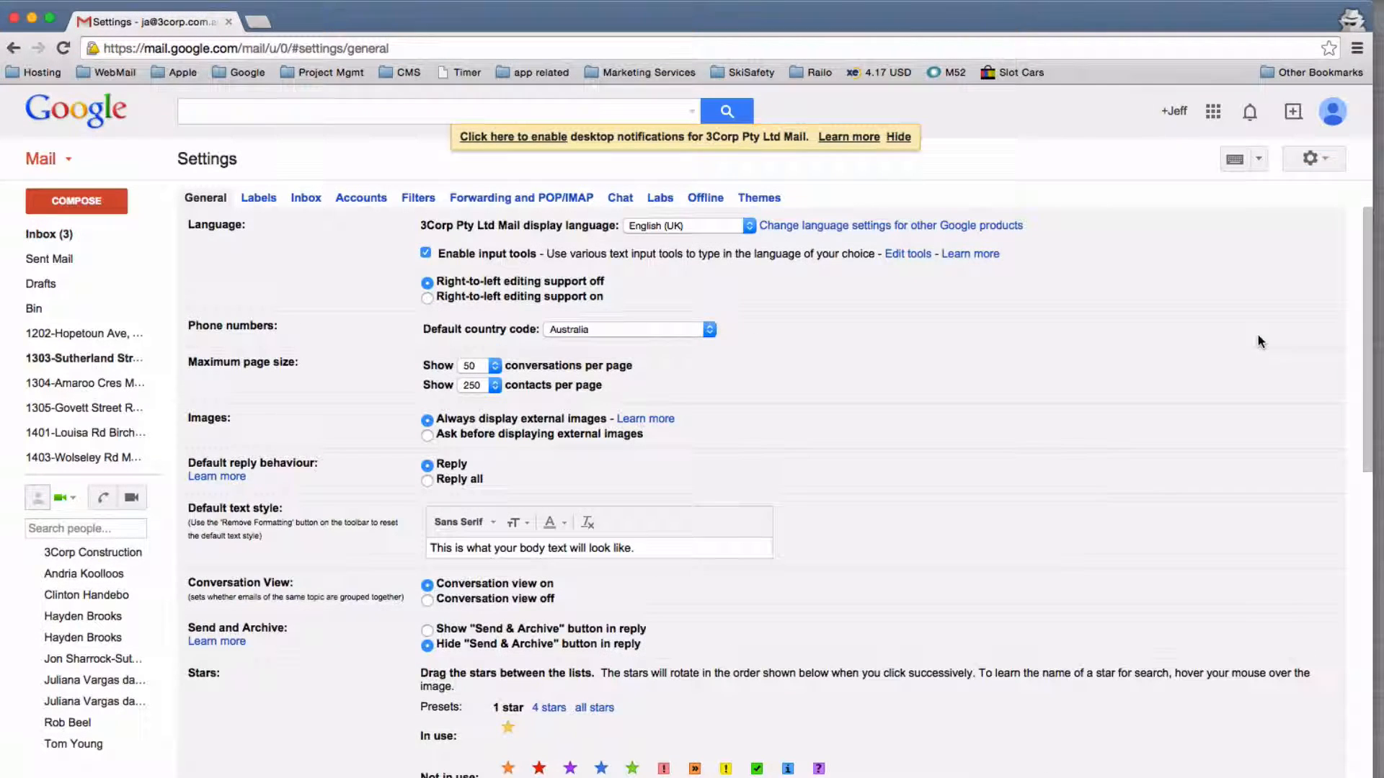
{"action": "left_click", "coordinate": [352, 202]}
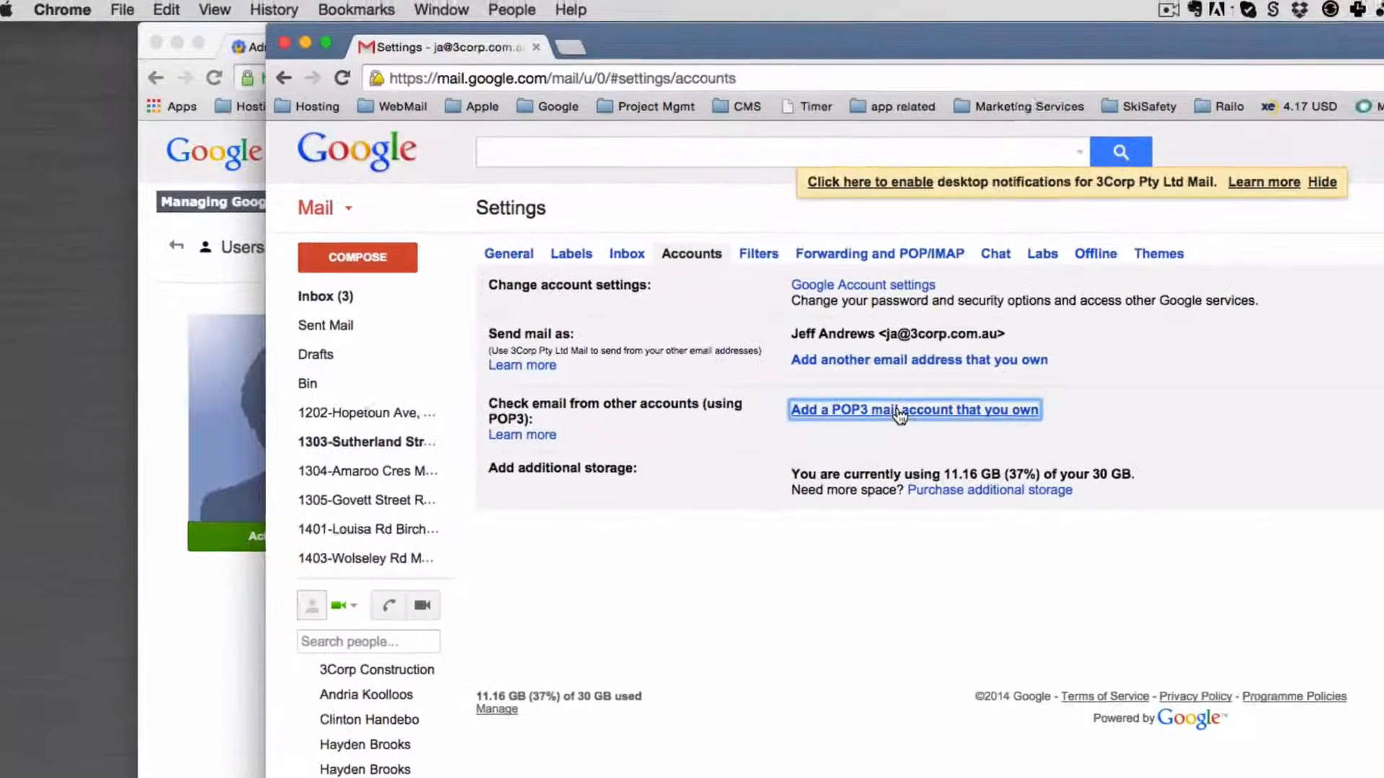
{"action": "left_click", "coordinate": [550, 331]}
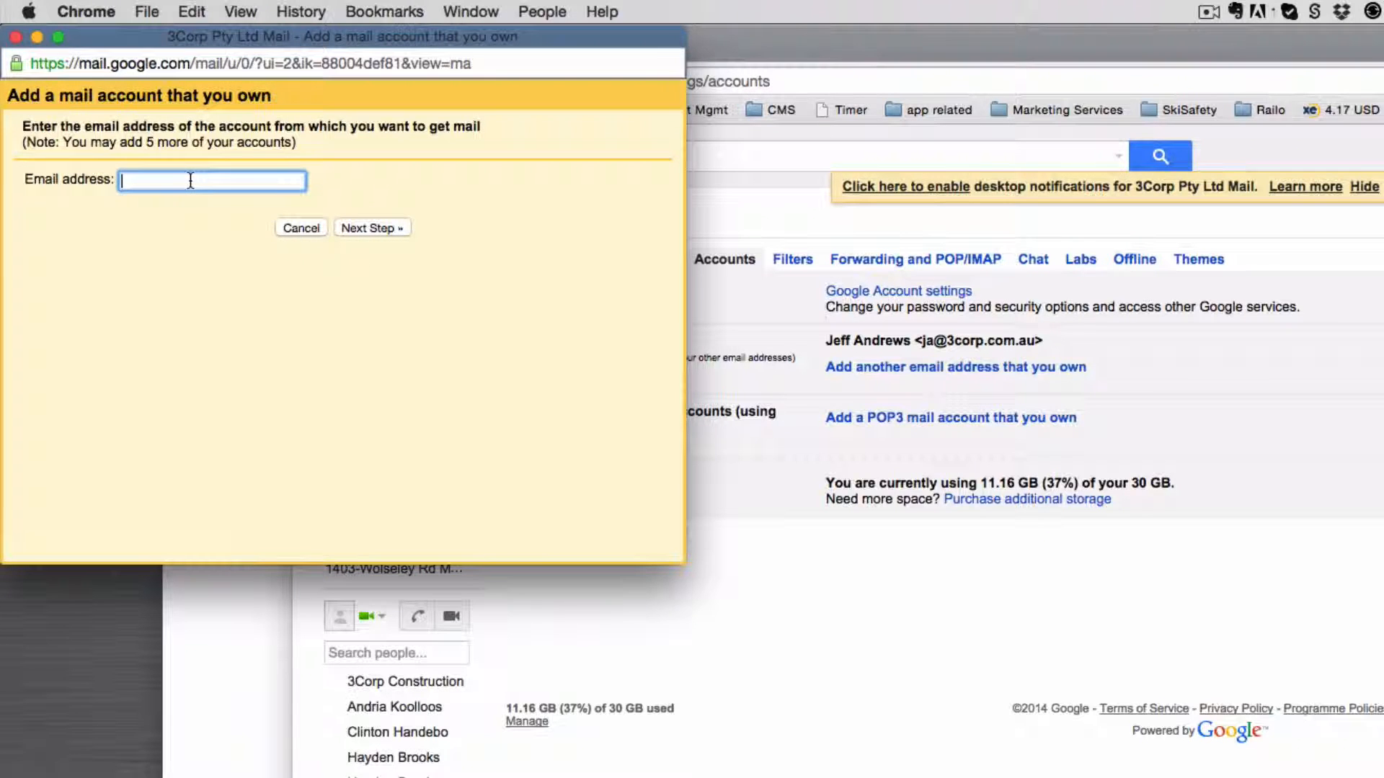
{"action": "left_click", "coordinate": [361, 228]}
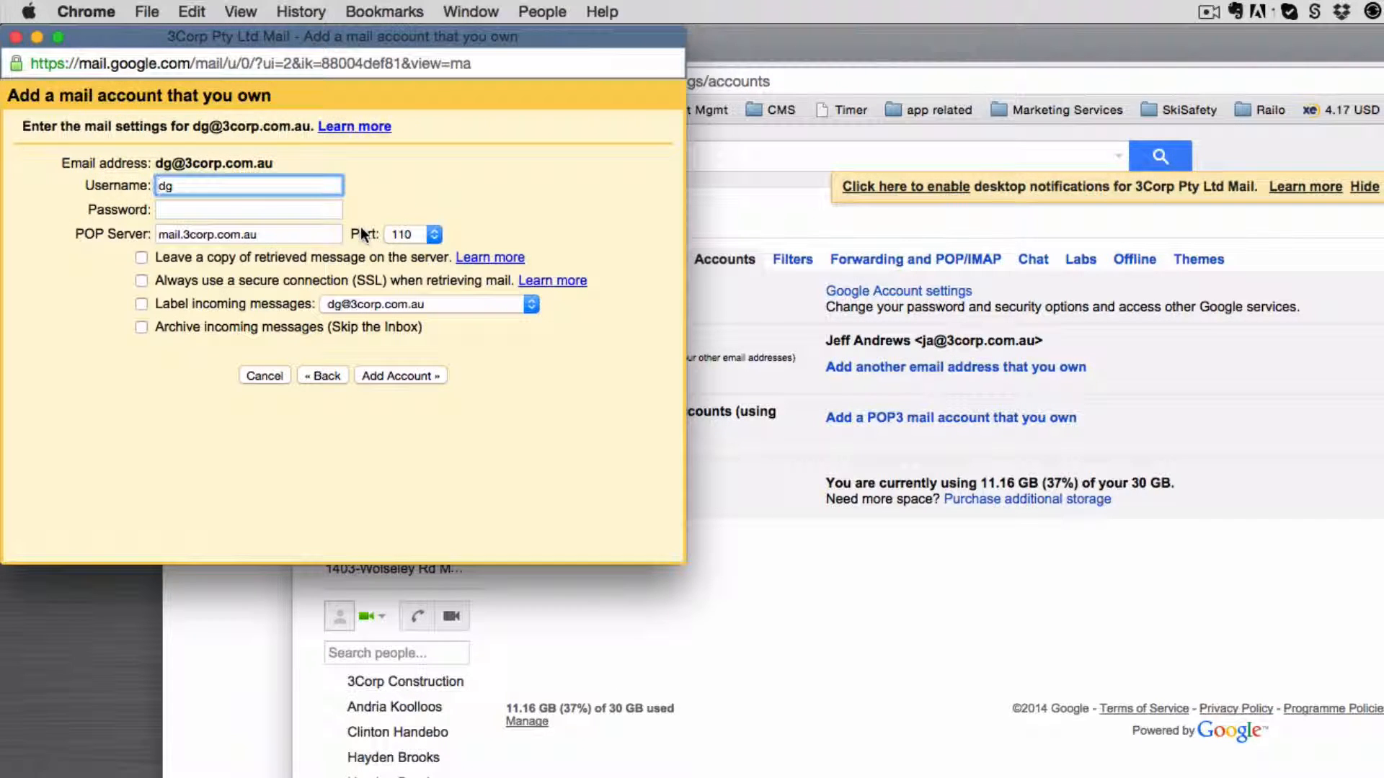
{"action": "left_click", "coordinate": [207, 185]}
{"action": "type", "text": "@3corp.com.au"}
{"action": "key", "text": "Tab"}
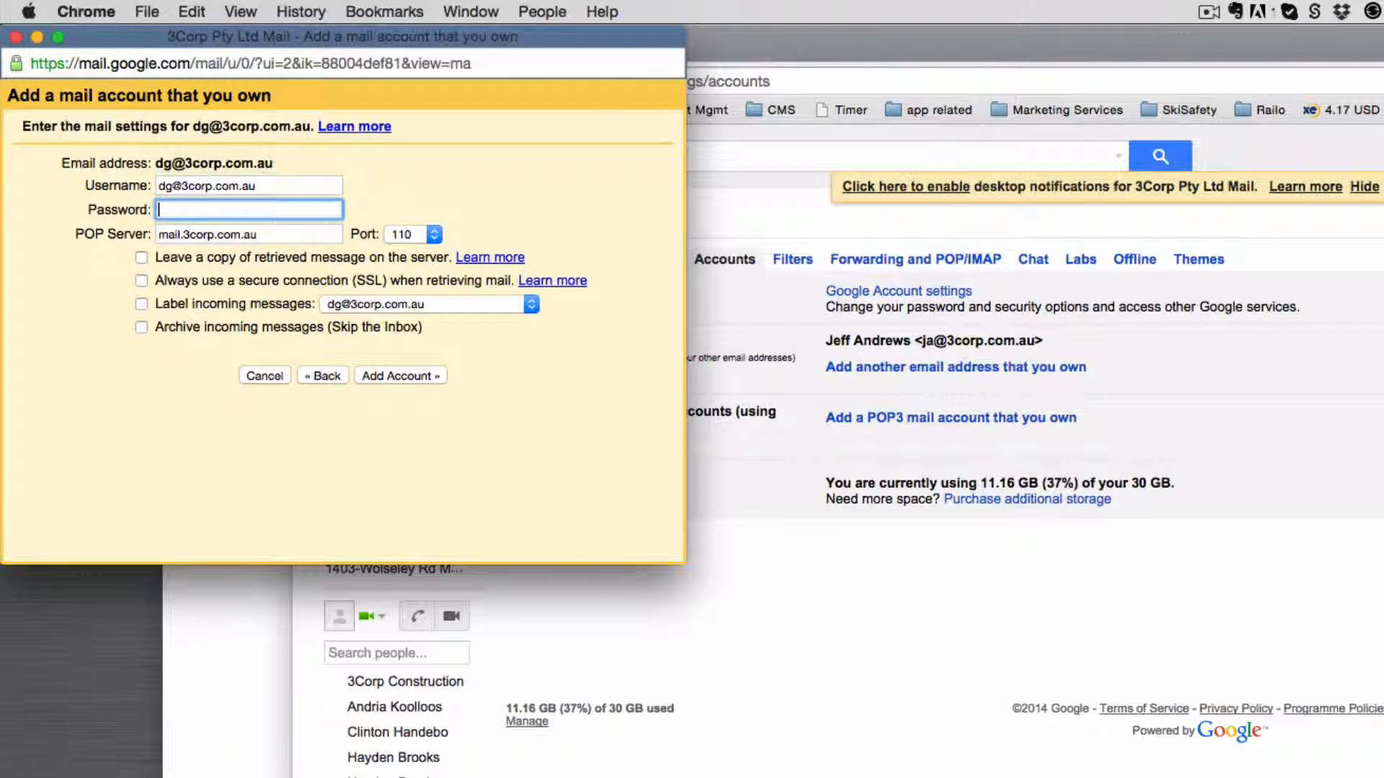
{"action": "type", "text": "**************"}
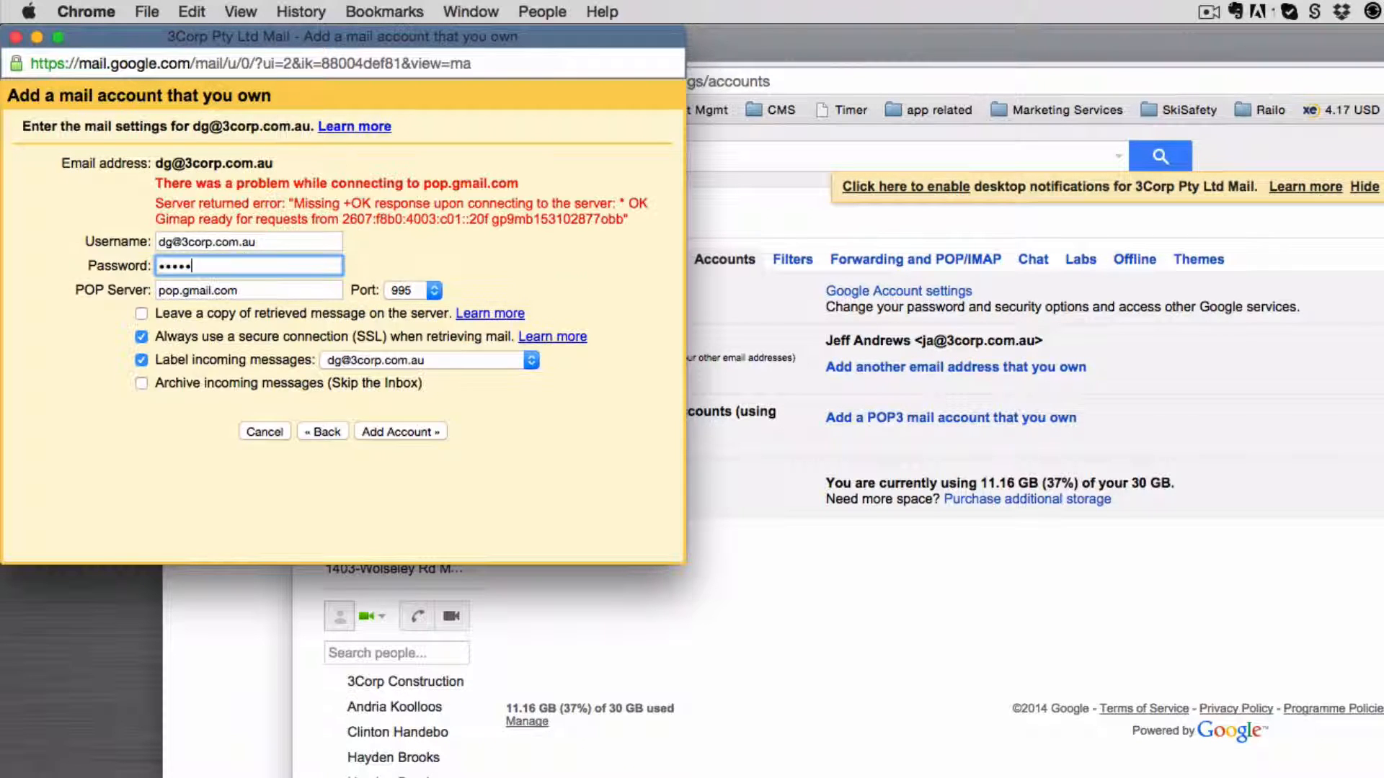
{"action": "type", "text": "***********"}
{"action": "left_click", "coordinate": [396, 431]}
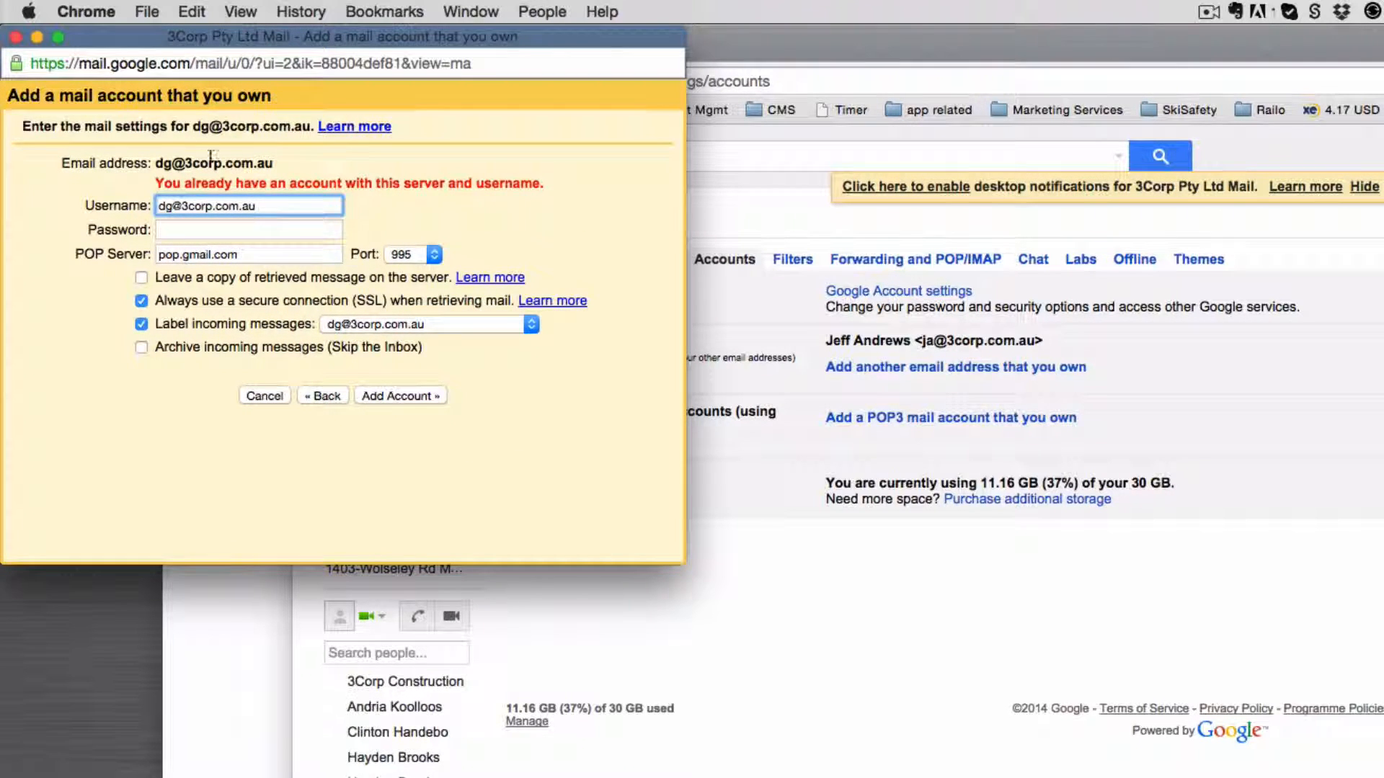
{"action": "left_click", "coordinate": [15, 37]}
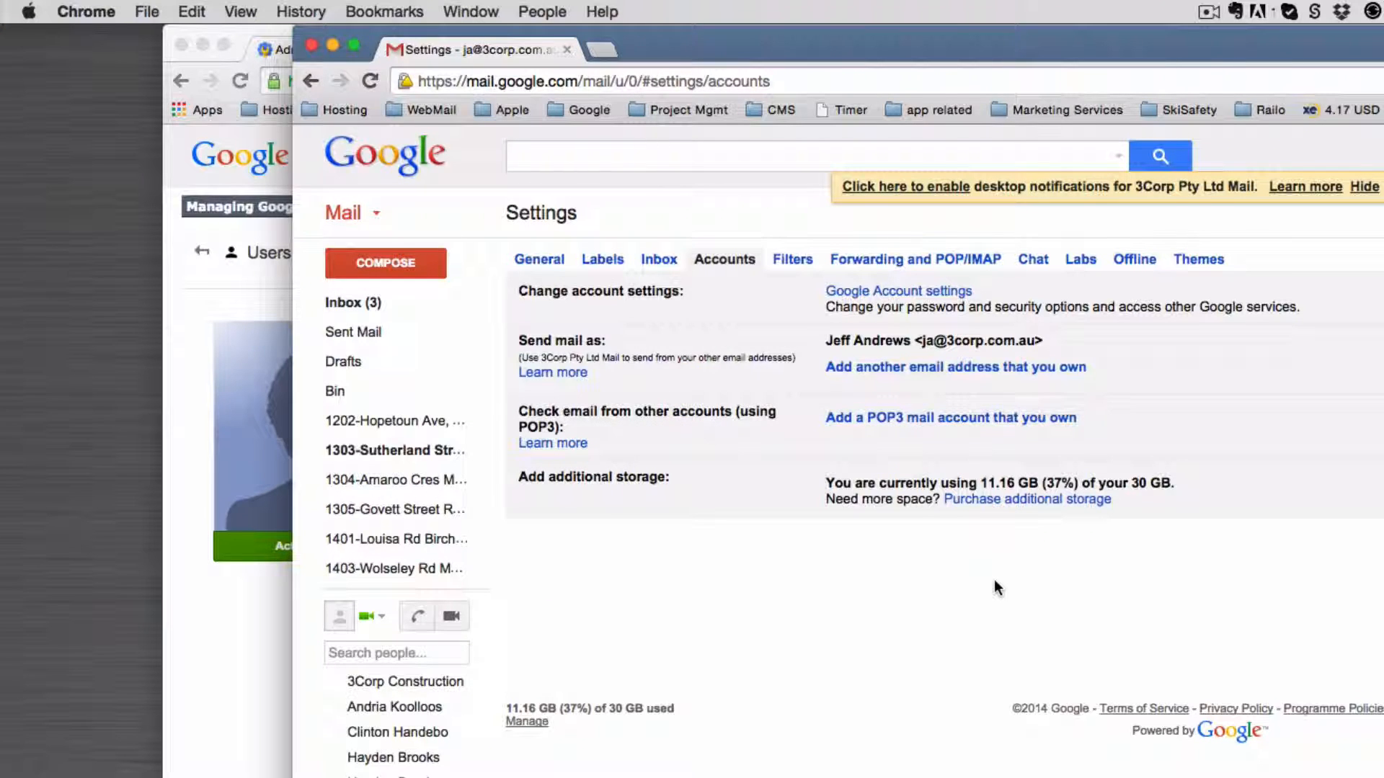
Step: Reload Gmail and check the new POP3 account's mail-checking status on the Accounts tab
{"action": "key", "text": "super+r"}
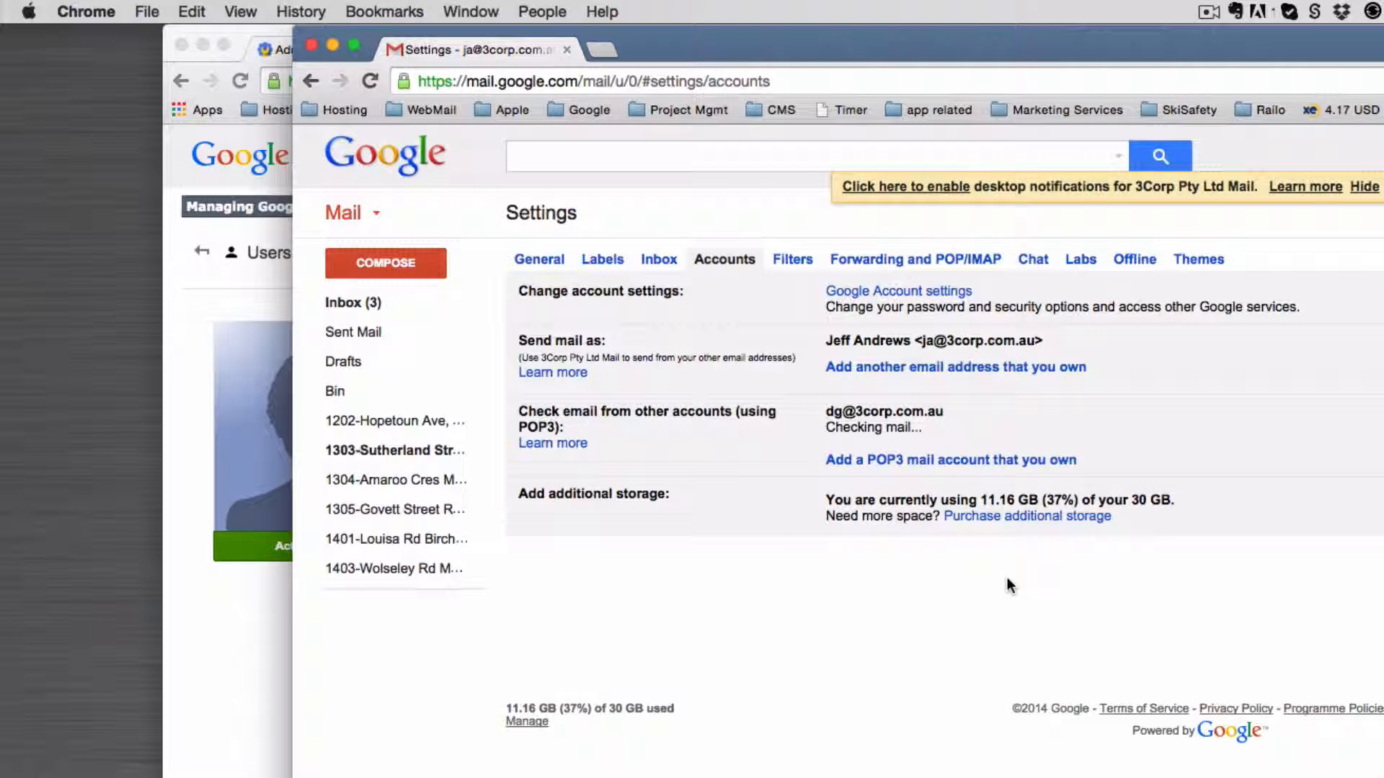
{"action": "triple_click", "coordinate": [855, 428]}
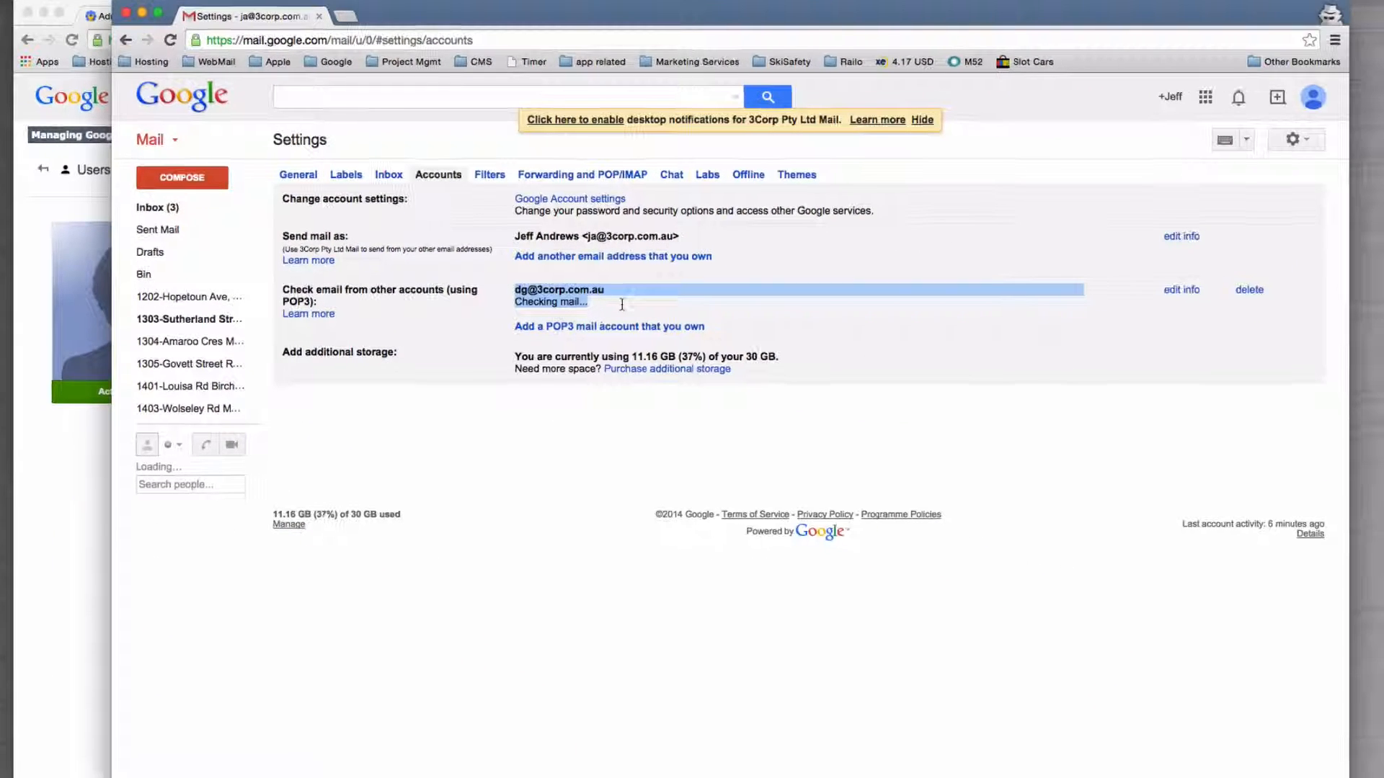
{"action": "left_click", "coordinate": [630, 364]}
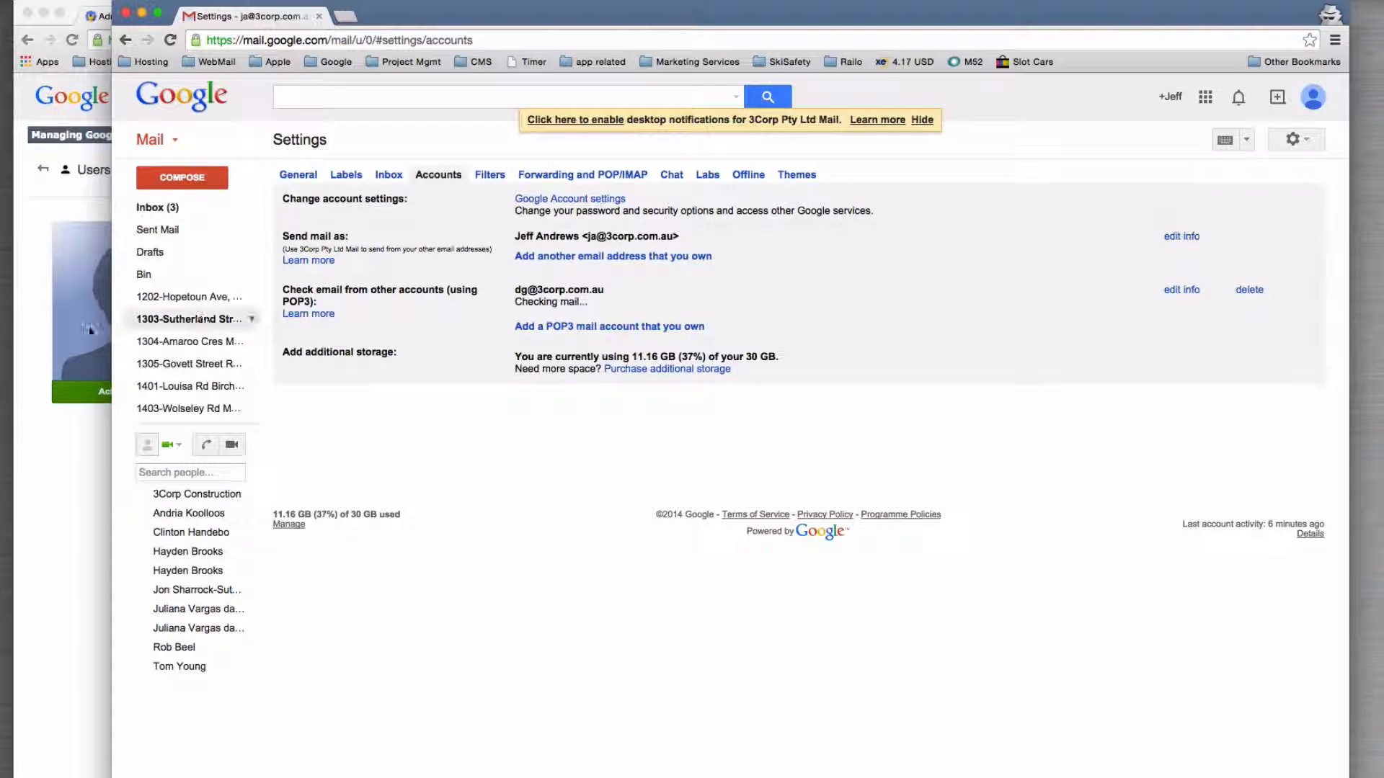
{"action": "mouse_move", "coordinate": [186, 368]}
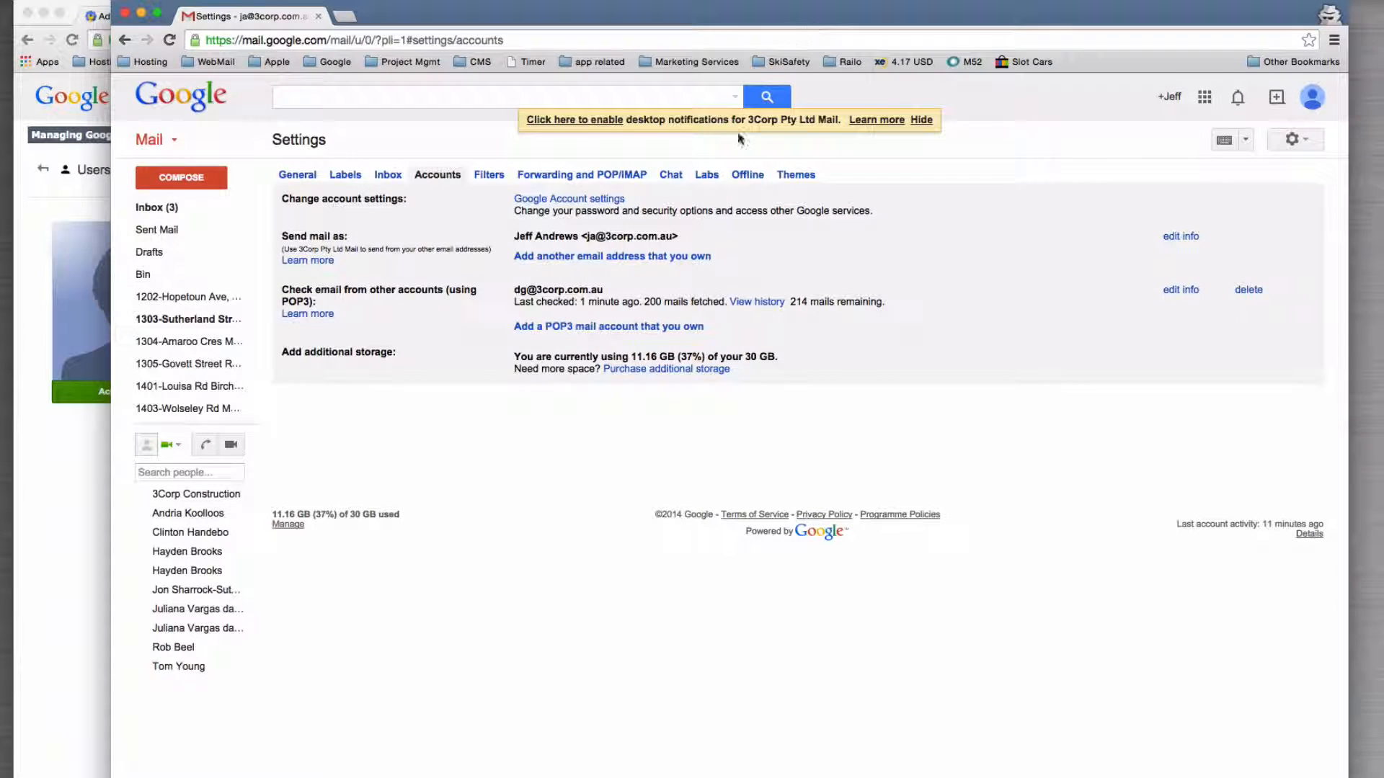
Step: Open the mail retrieval history and review the 193 and 214 remaining figures
{"action": "left_click", "coordinate": [759, 307]}
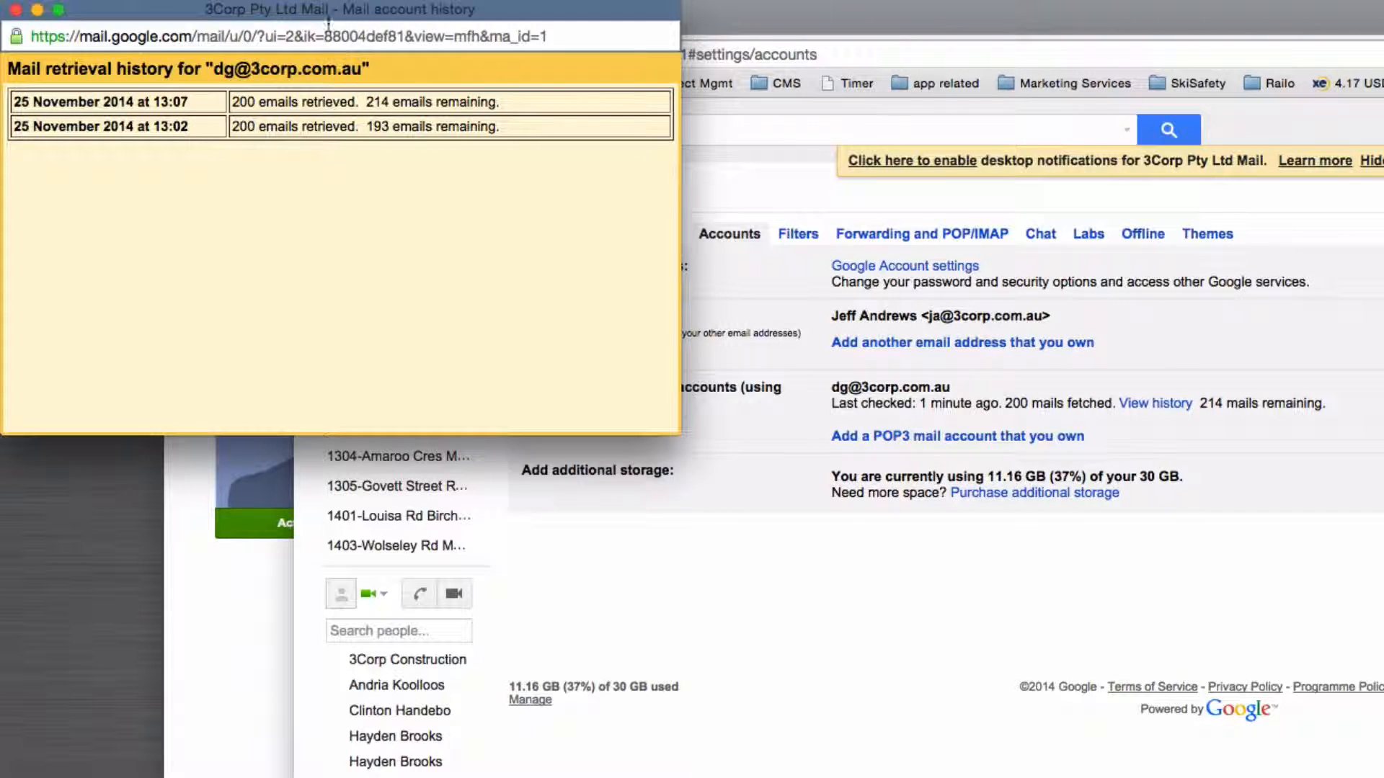
{"action": "double_click", "coordinate": [375, 126]}
{"action": "left_click_drag", "start_coordinate": [368, 103], "coordinate": [402, 112]}
{"action": "left_click", "coordinate": [405, 128]}
{"action": "left_click", "coordinate": [15, 9]}
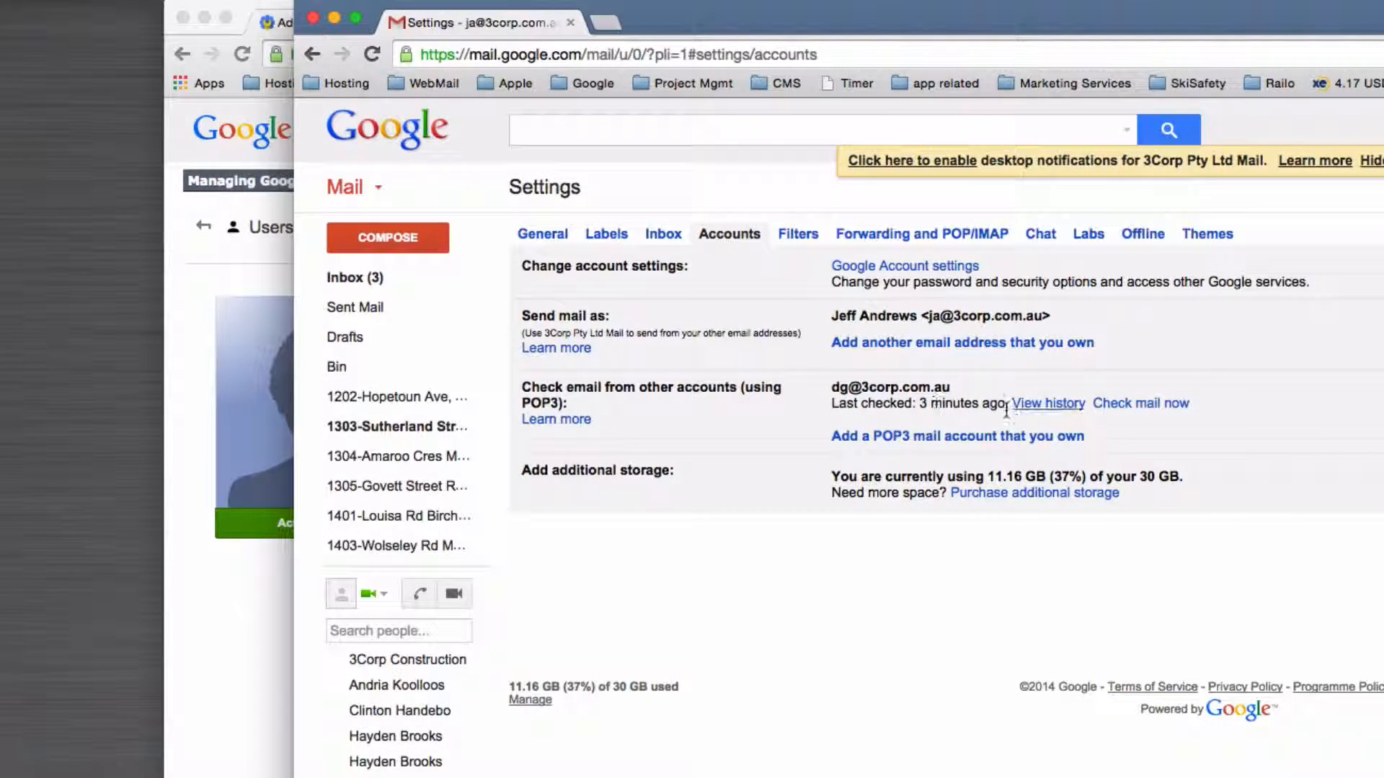
Step: Reopen the retrieval history, confirm the latest entry reads 'No emails retrieved', and close it
{"action": "left_click", "coordinate": [1074, 408]}
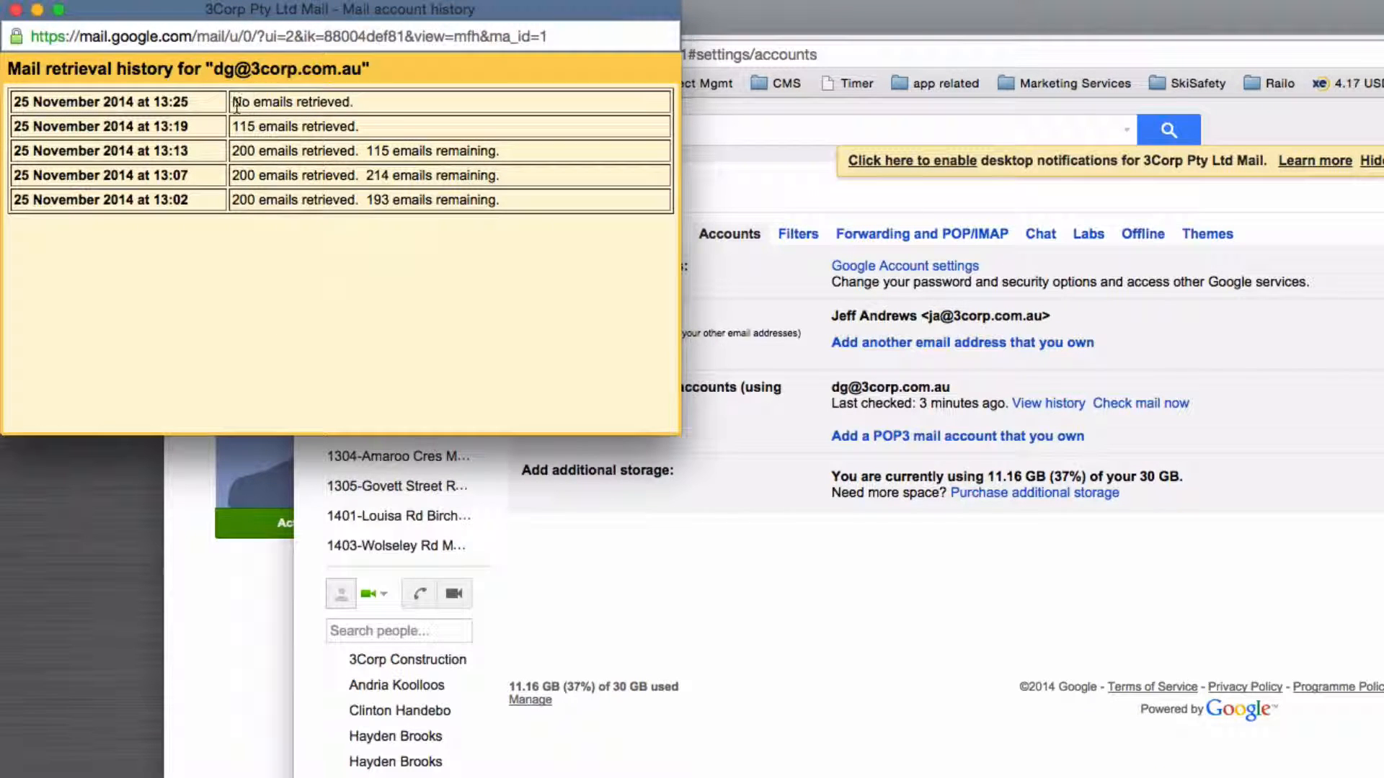
{"action": "left_click_drag", "start_coordinate": [237, 103], "coordinate": [376, 110]}
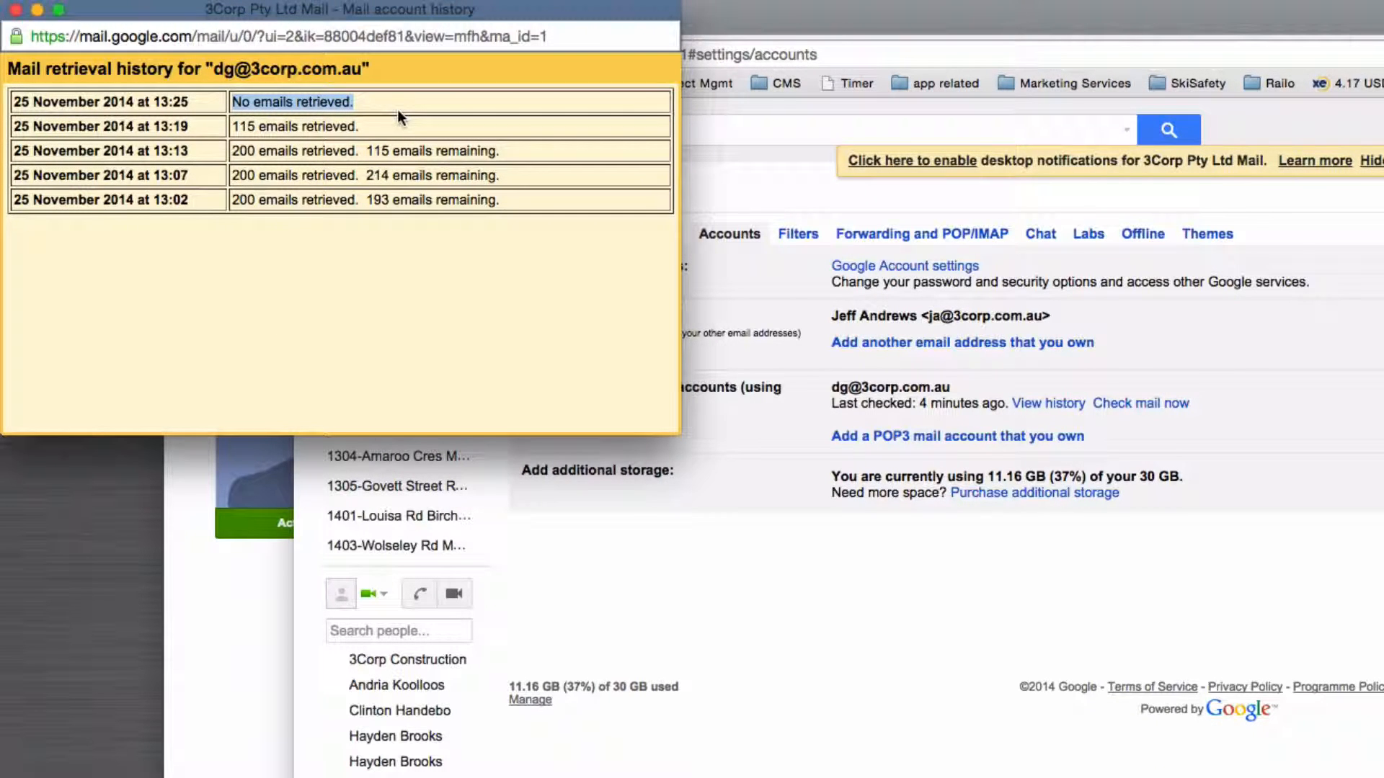
{"action": "left_click", "coordinate": [15, 10]}
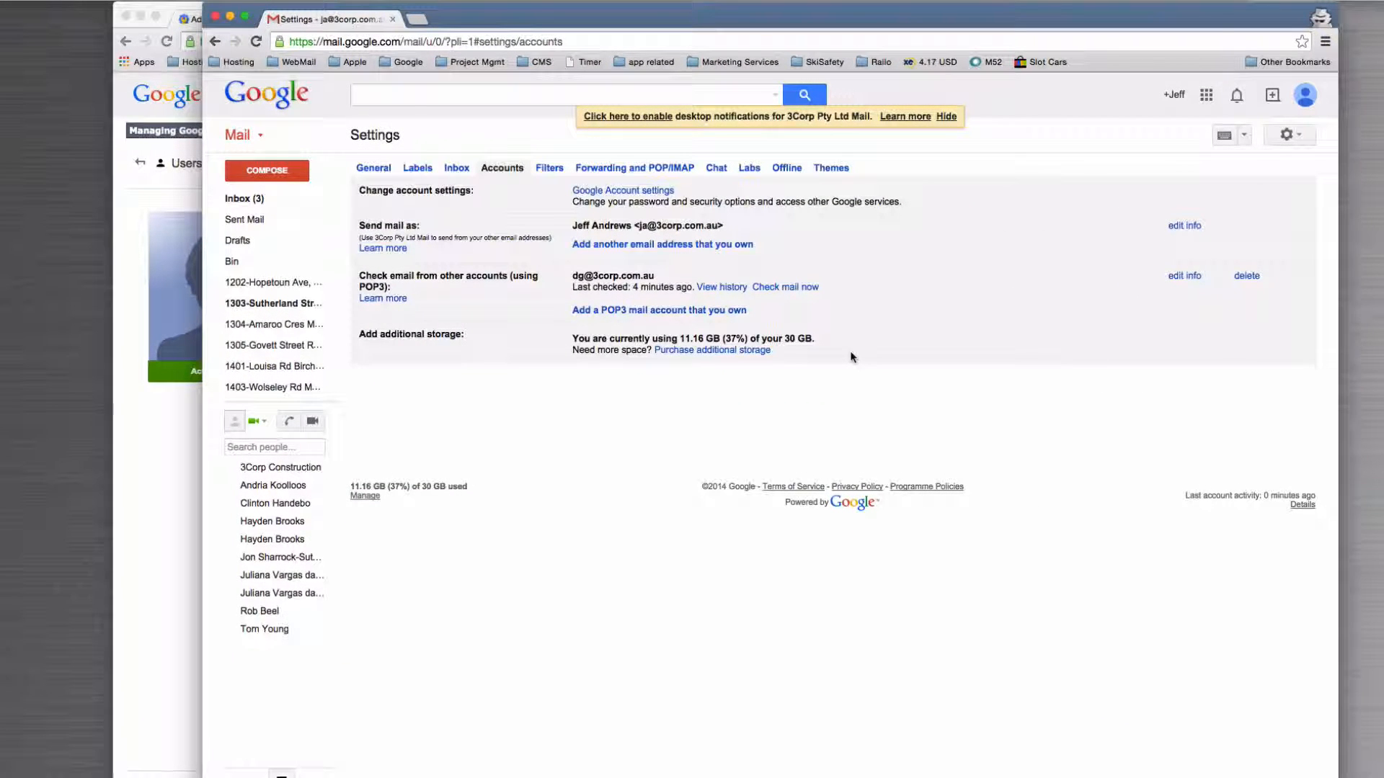
Step: Delete the ex-employee's POP3 account from Gmail and close the Gmail settings window
{"action": "left_click", "coordinate": [1234, 284]}
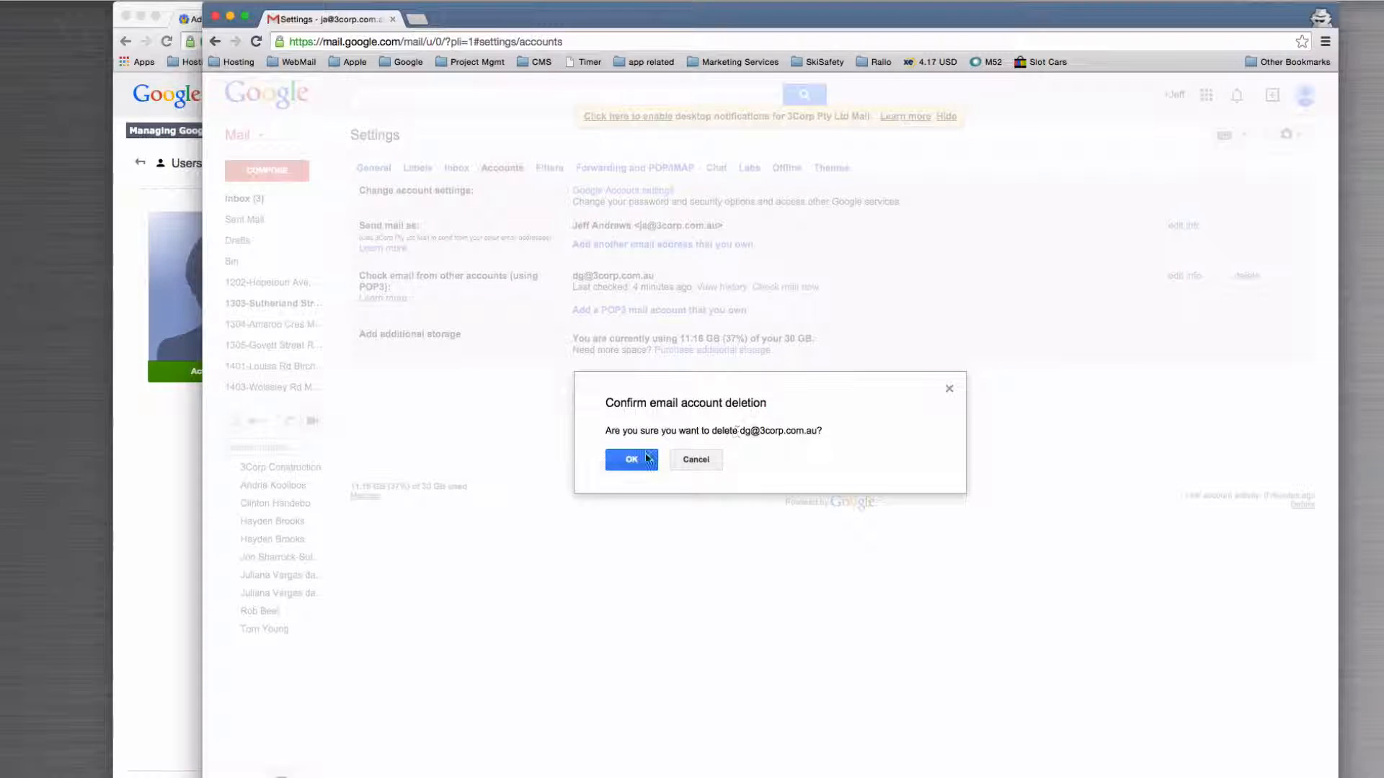
{"action": "left_click", "coordinate": [646, 459]}
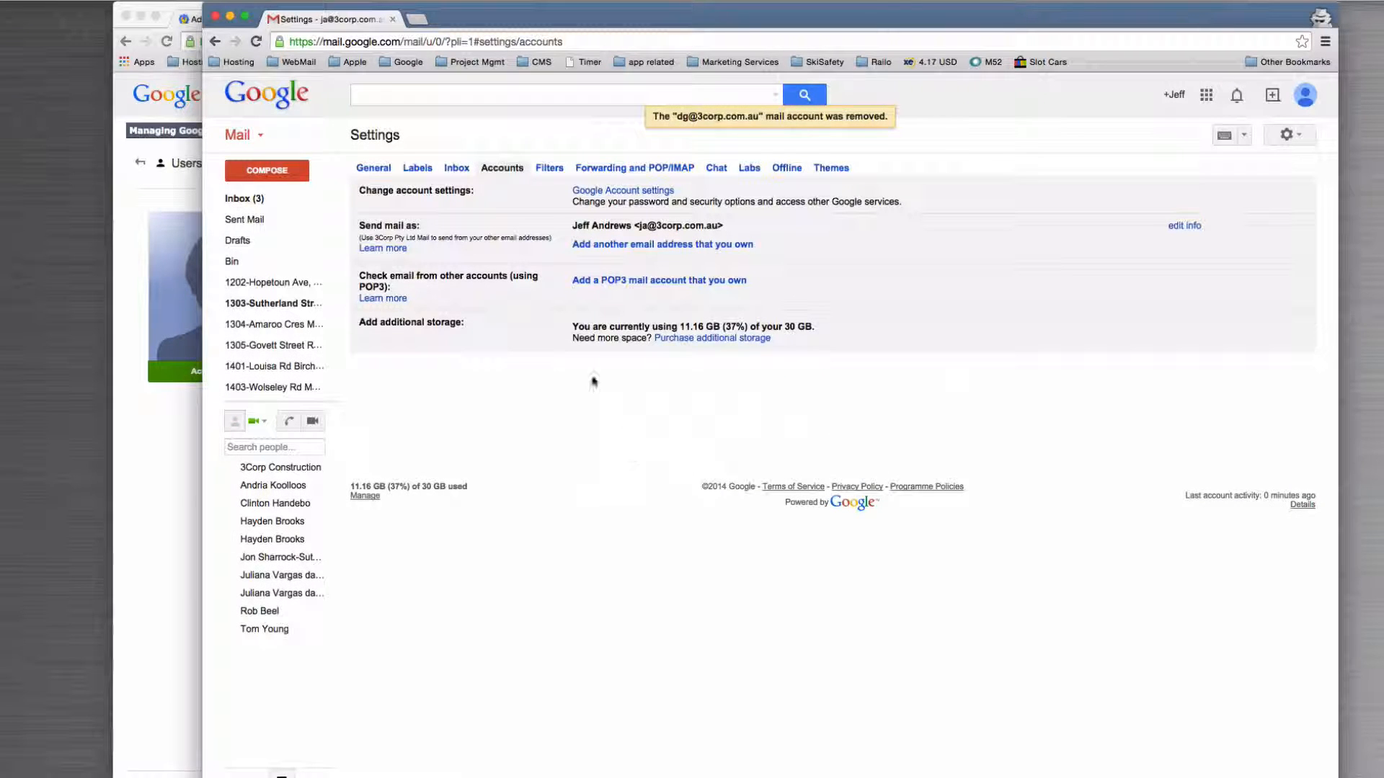
{"action": "left_click", "coordinate": [393, 19]}
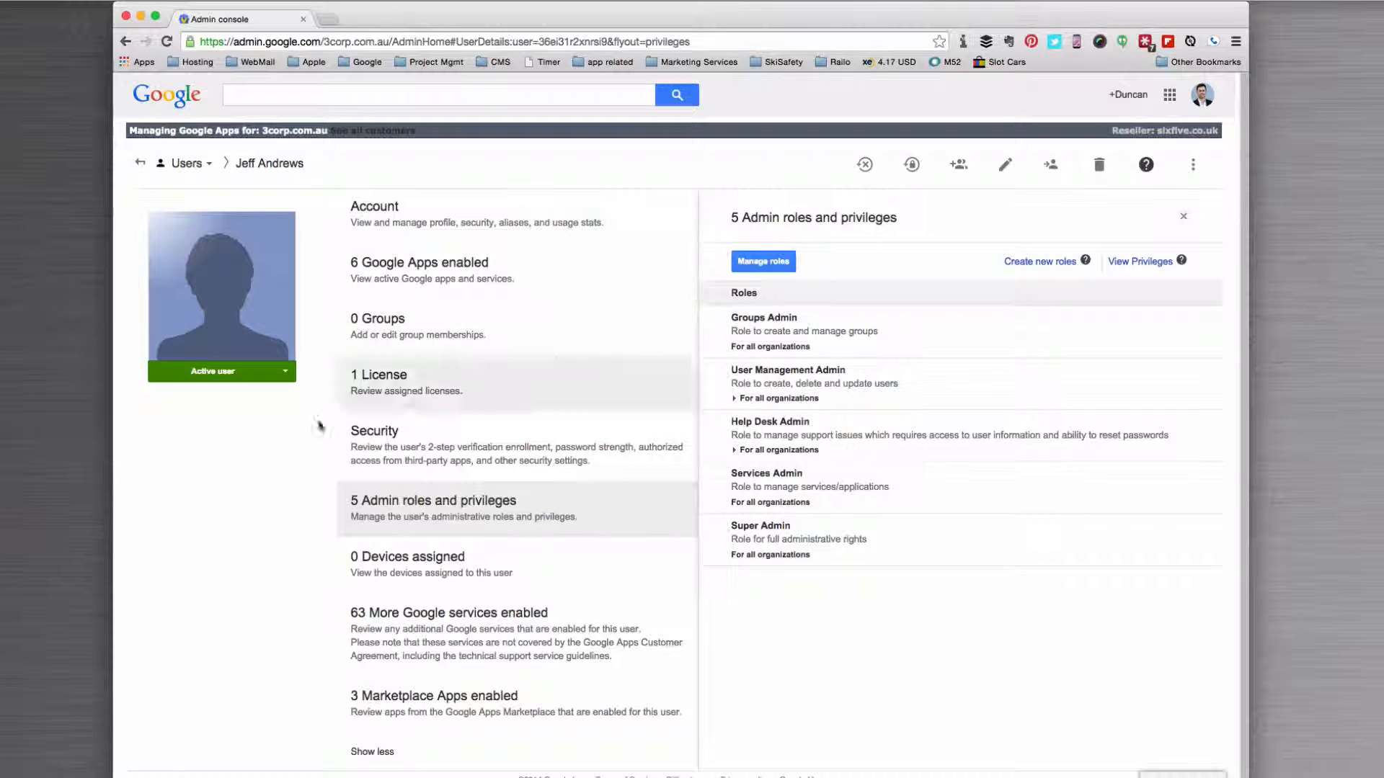
Step: Return to the 17-user list, re-authenticate with the password and dismiss the license-cap warning
{"action": "left_click", "coordinate": [141, 163]}
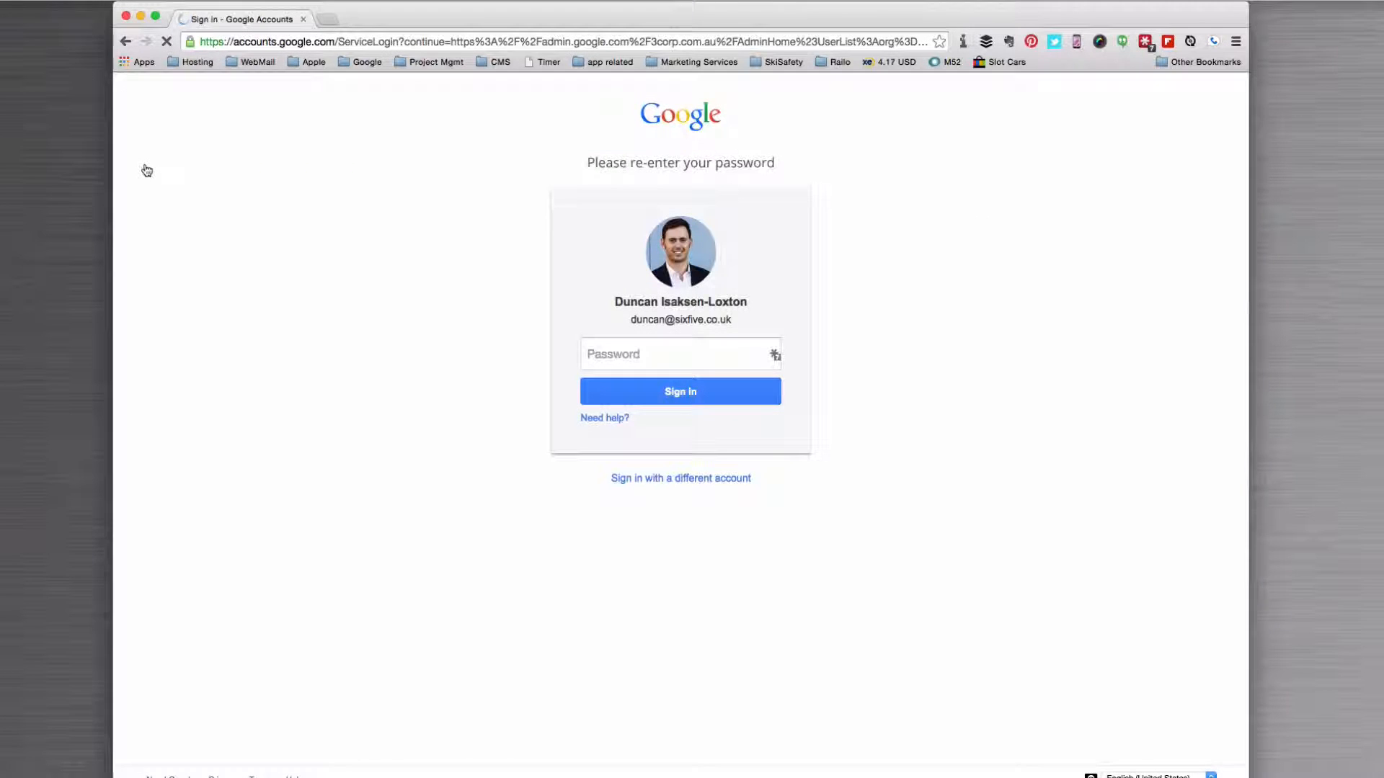
{"action": "key", "text": "Return"}
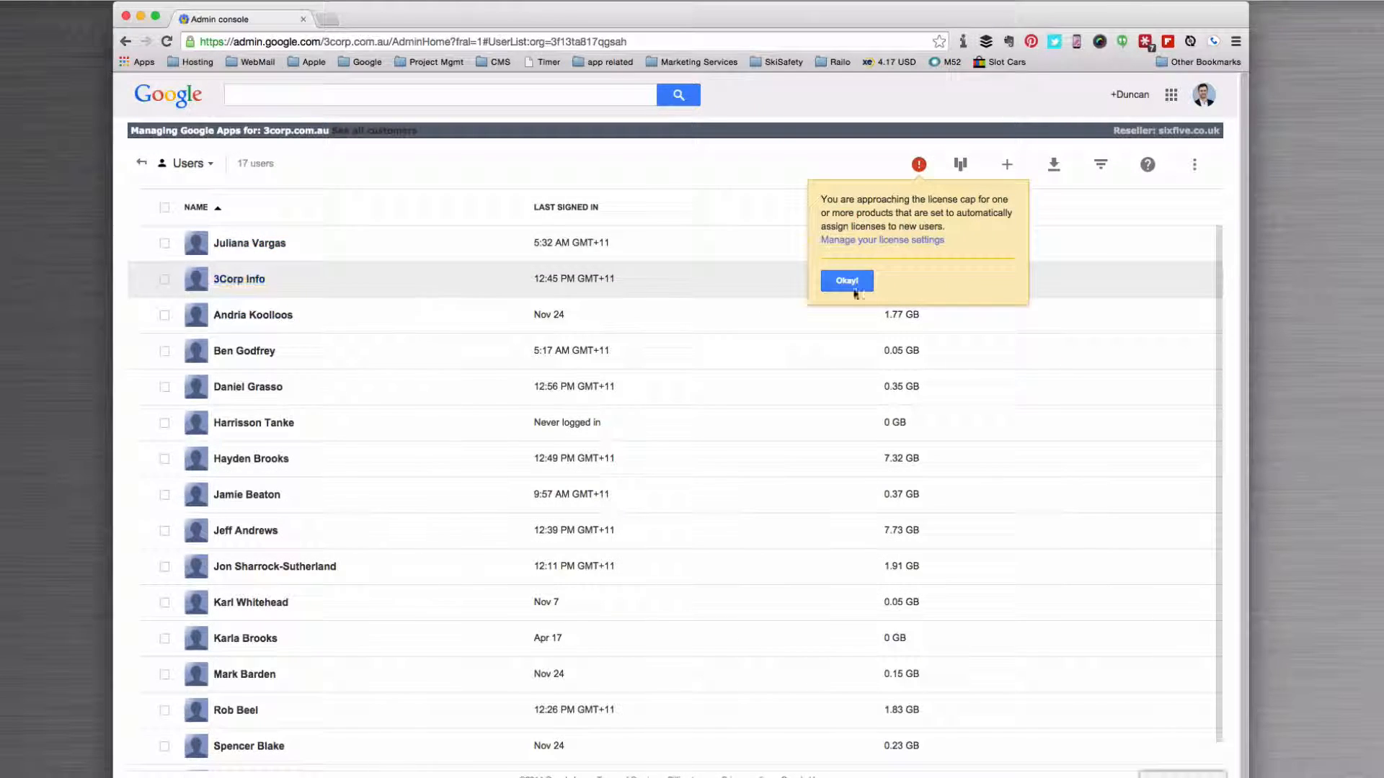
{"action": "left_click", "coordinate": [855, 291]}
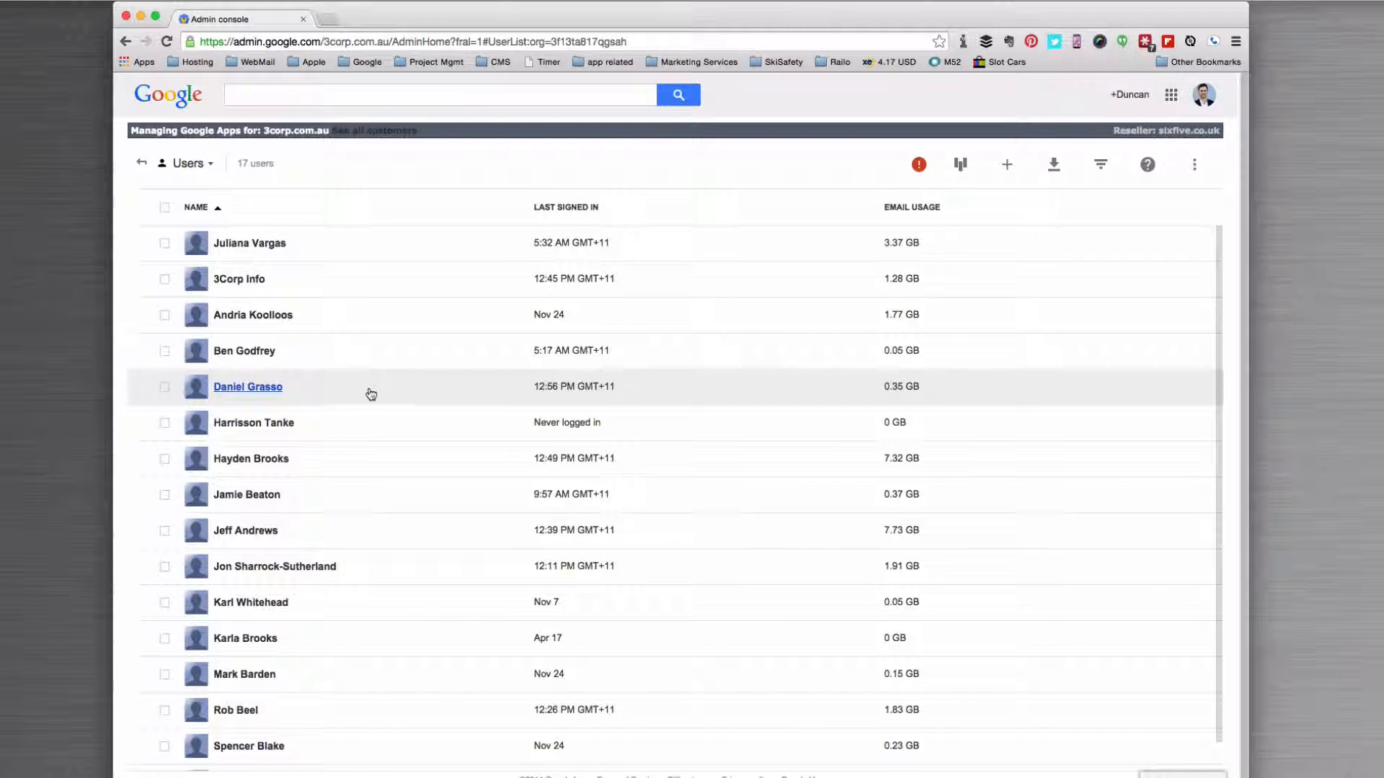
{"action": "mouse_move", "coordinate": [256, 396]}
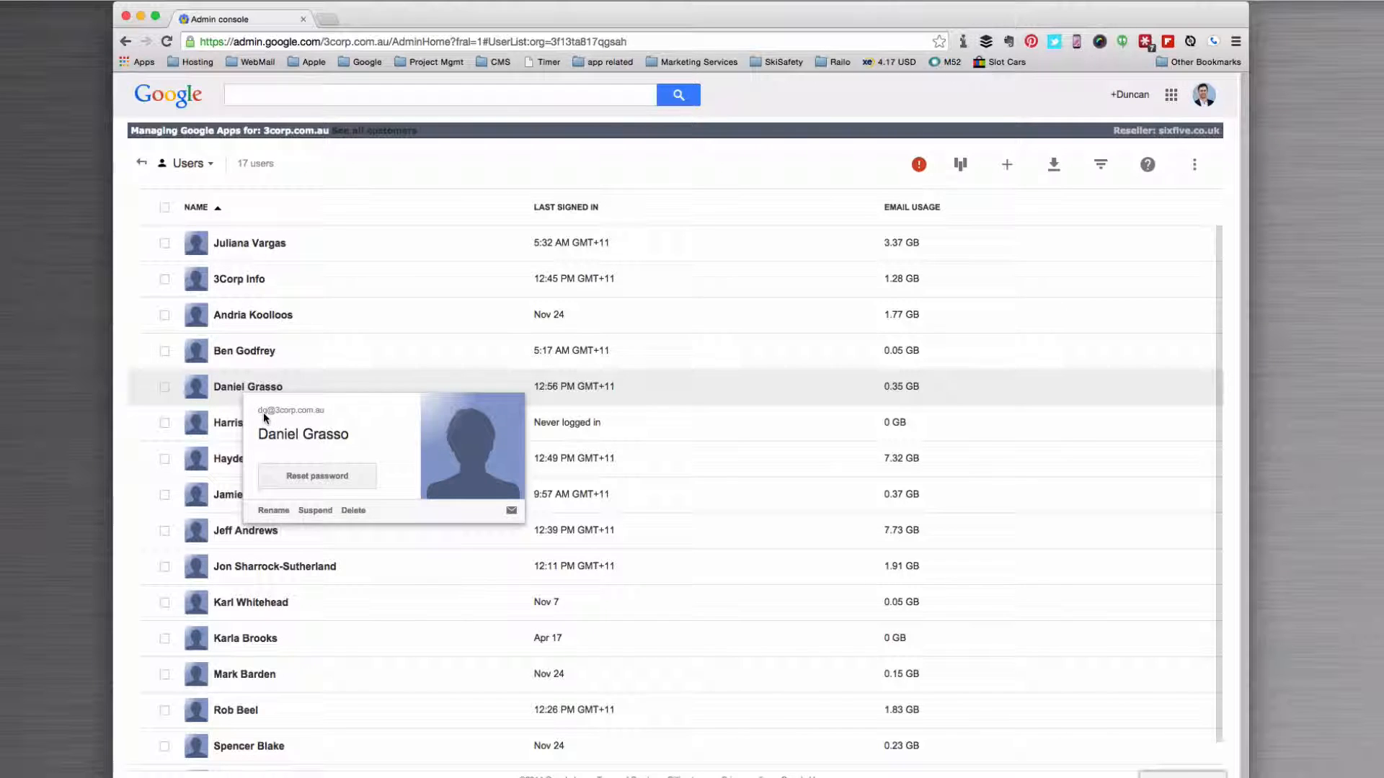
Step: Delete the ex-employee's account, transferring Drive and unshared data to the manager's account
{"action": "left_click", "coordinate": [165, 388]}
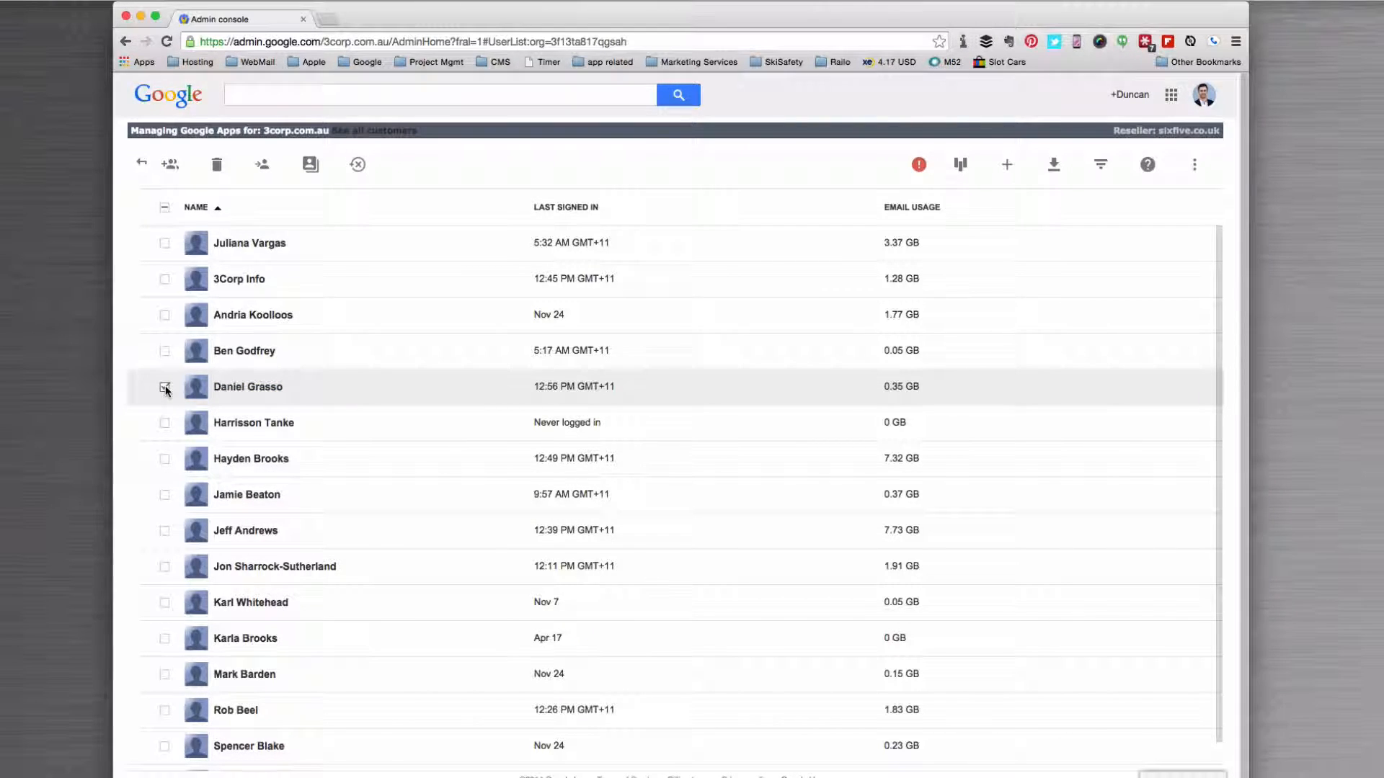
{"action": "left_click", "coordinate": [217, 167]}
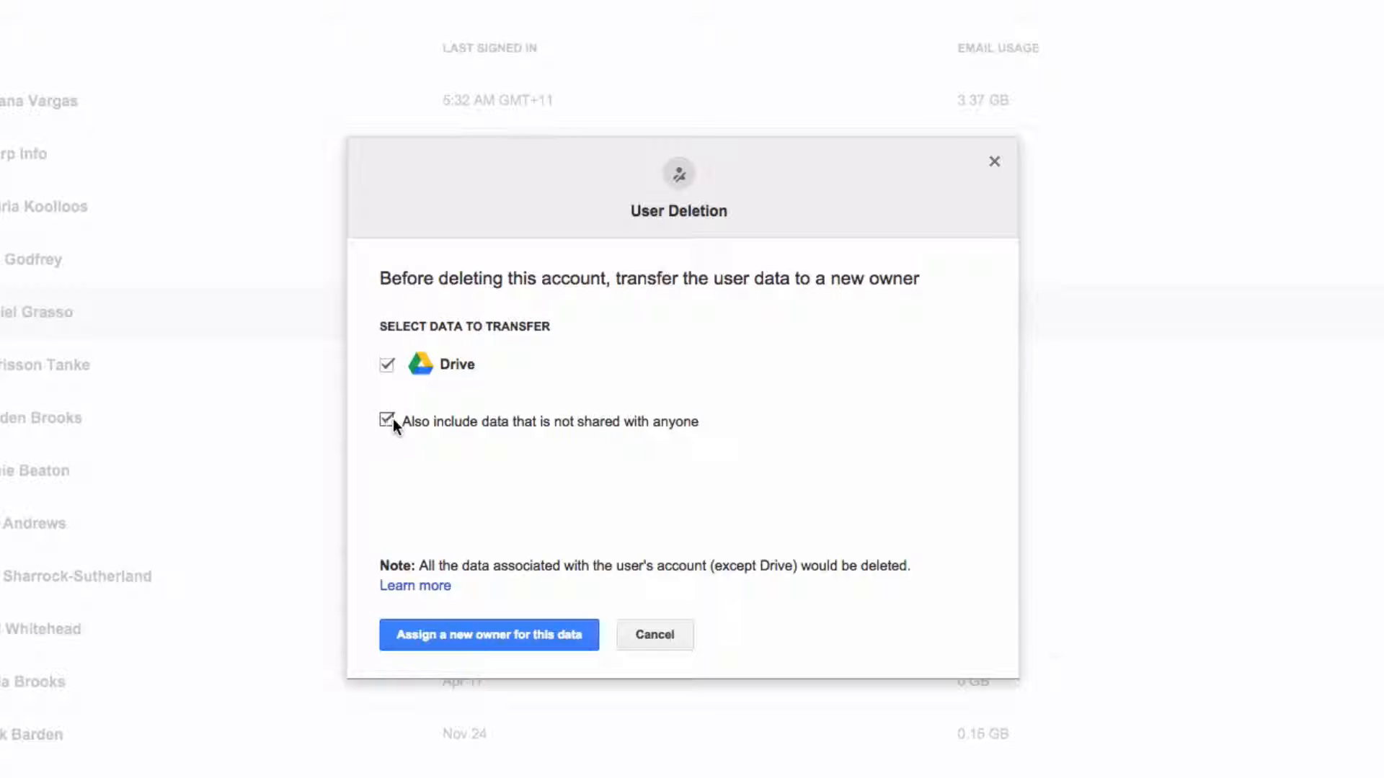
{"action": "left_click", "coordinate": [481, 636]}
{"action": "left_click", "coordinate": [494, 430]}
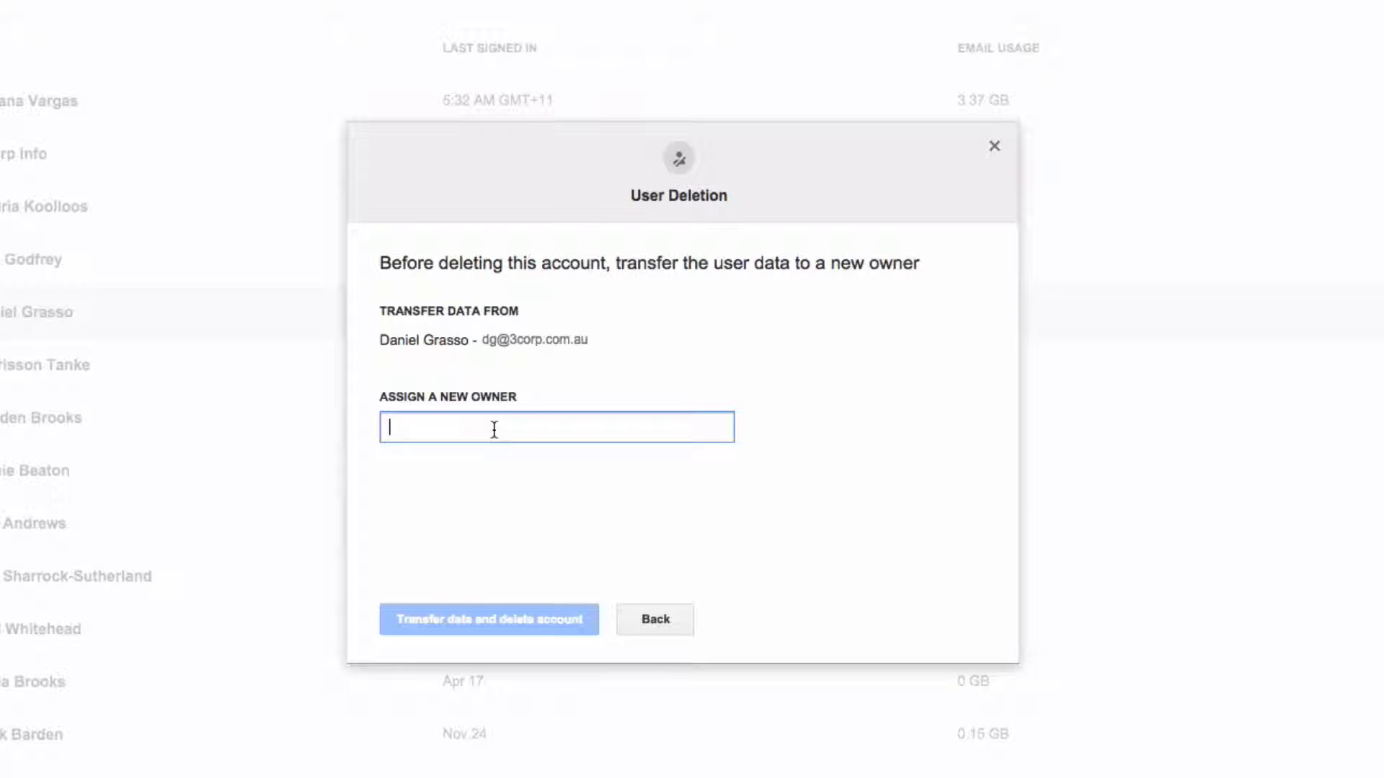
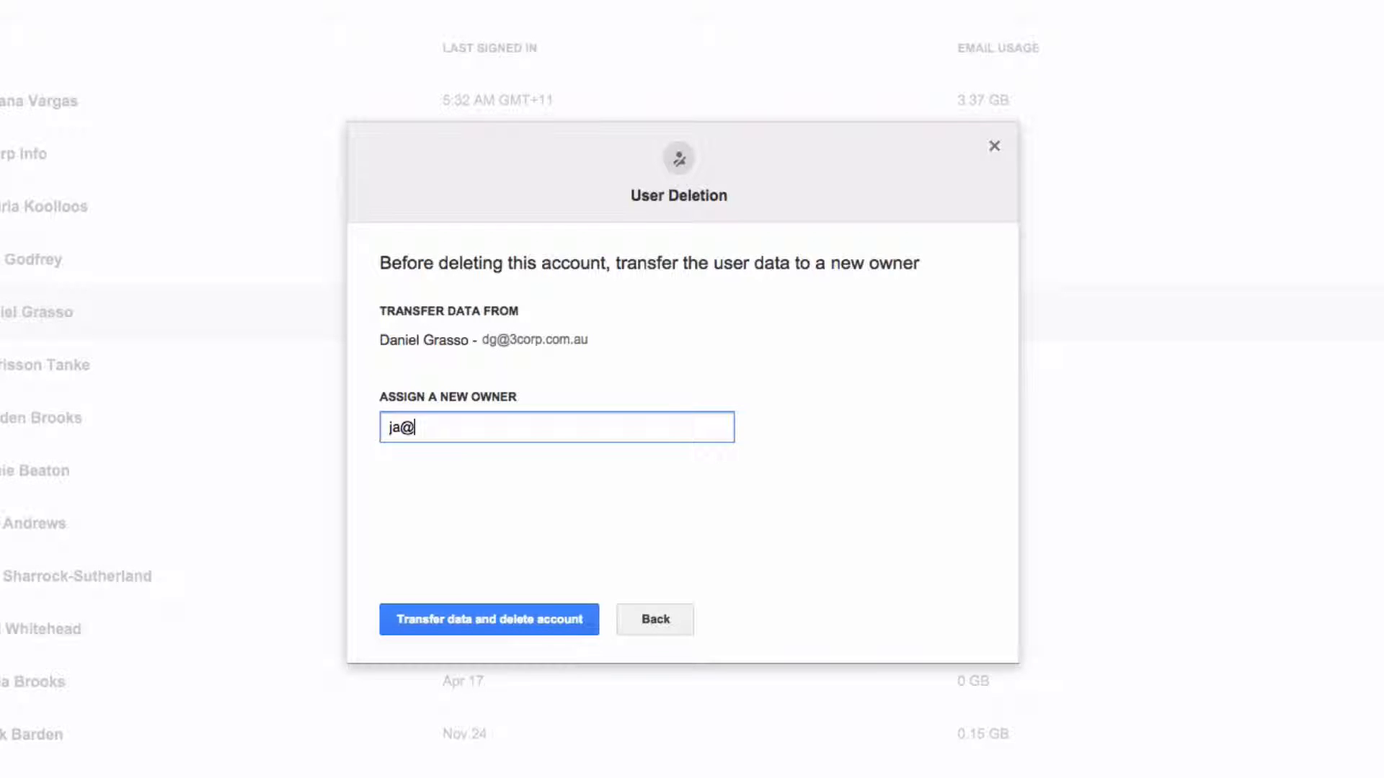
{"action": "left_click", "coordinate": [477, 621]}
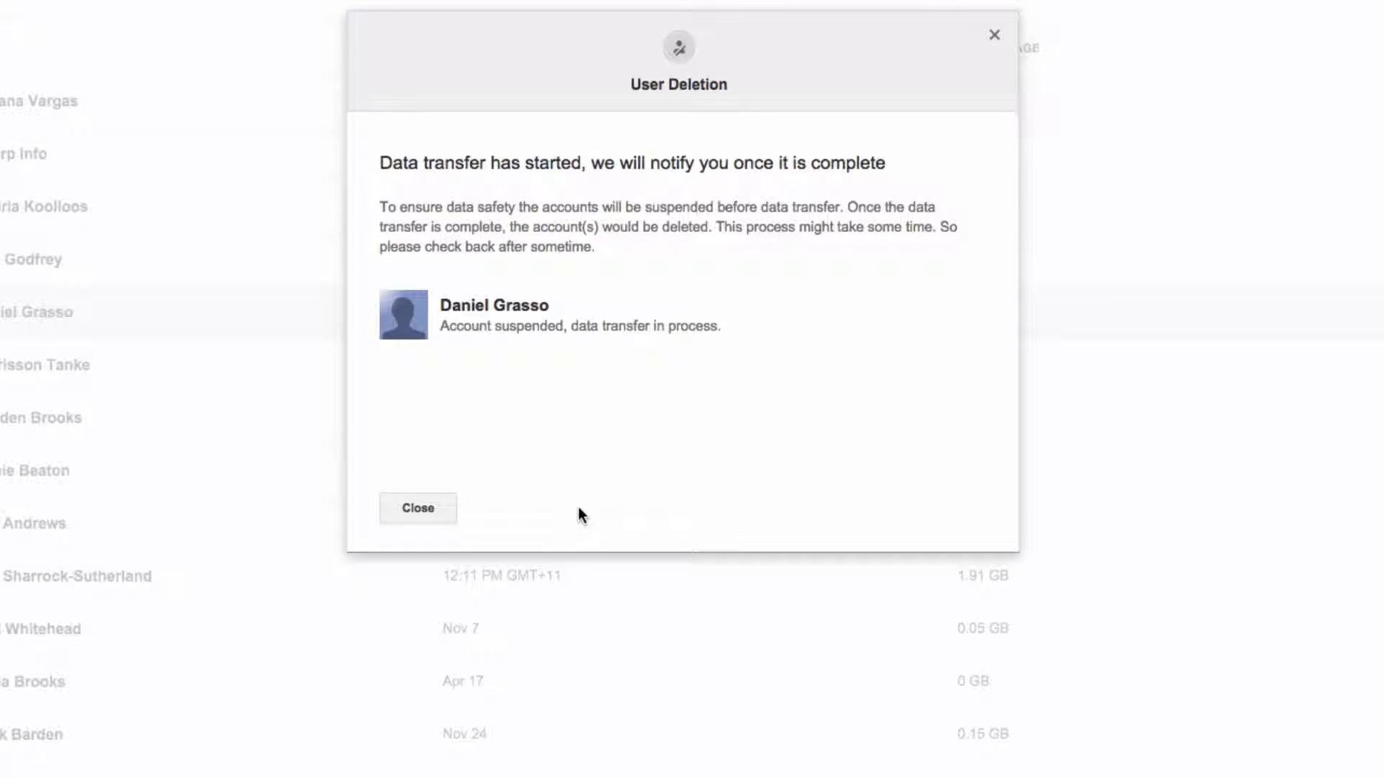
{"action": "left_click", "coordinate": [426, 508]}
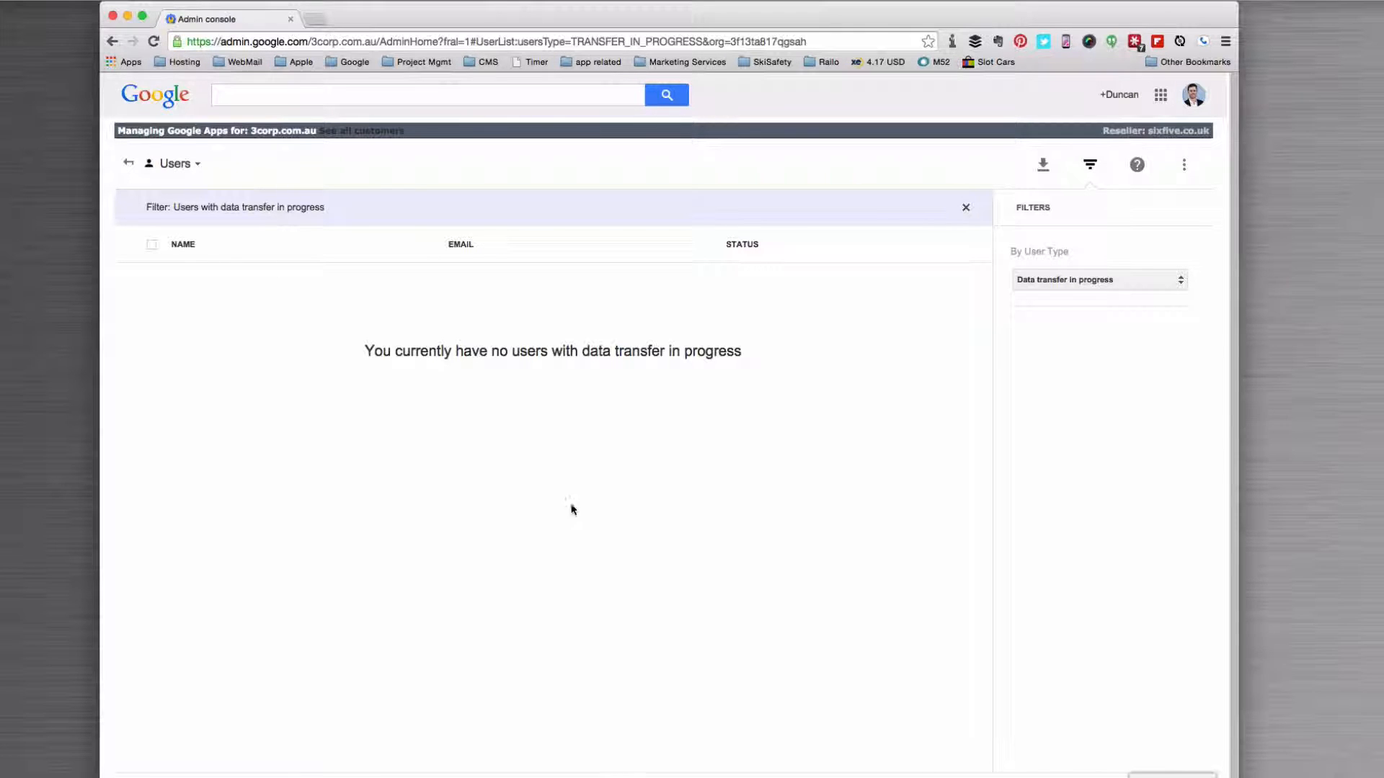
Step: Check the failed-transfer and recently deleted user filters, confirming the ex-employee's account shows as Deleted
{"action": "left_click", "coordinate": [1055, 281]}
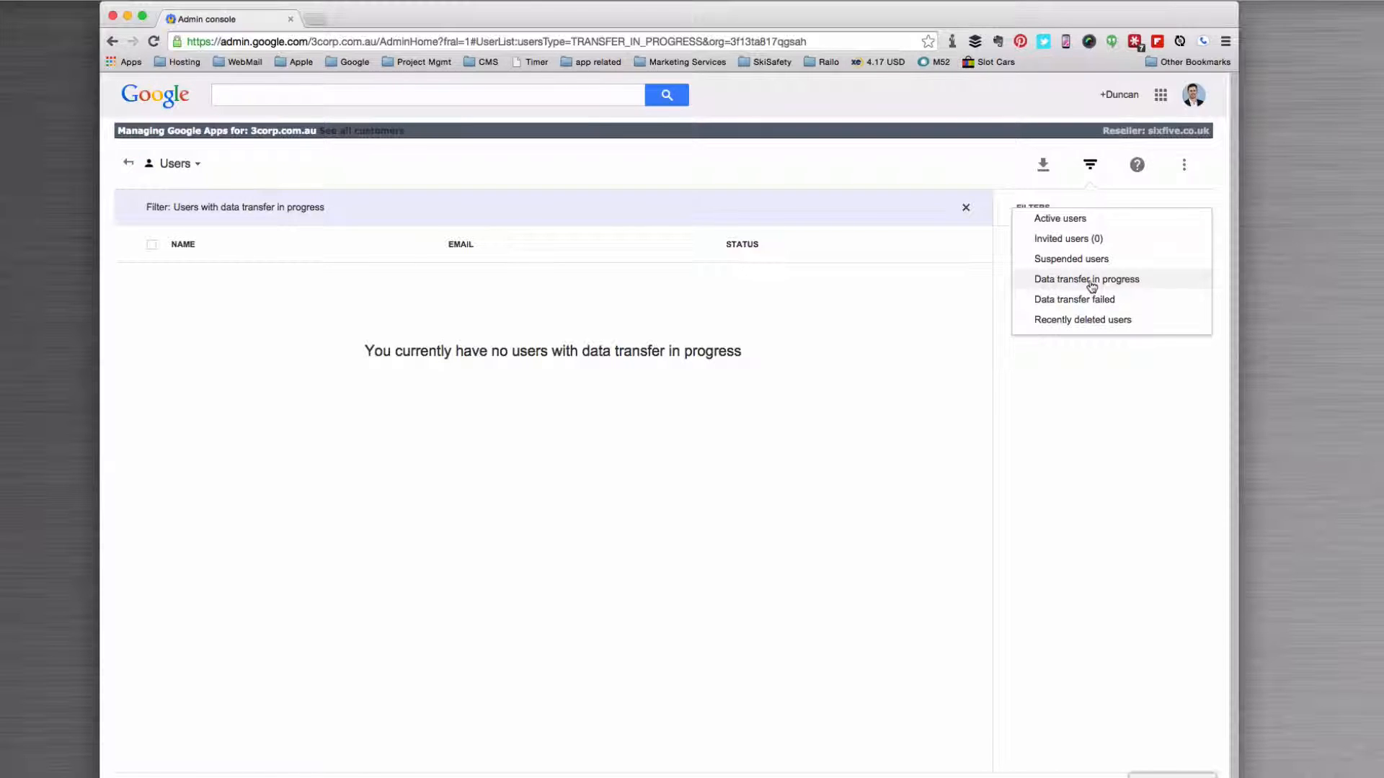
{"action": "left_click", "coordinate": [1059, 299]}
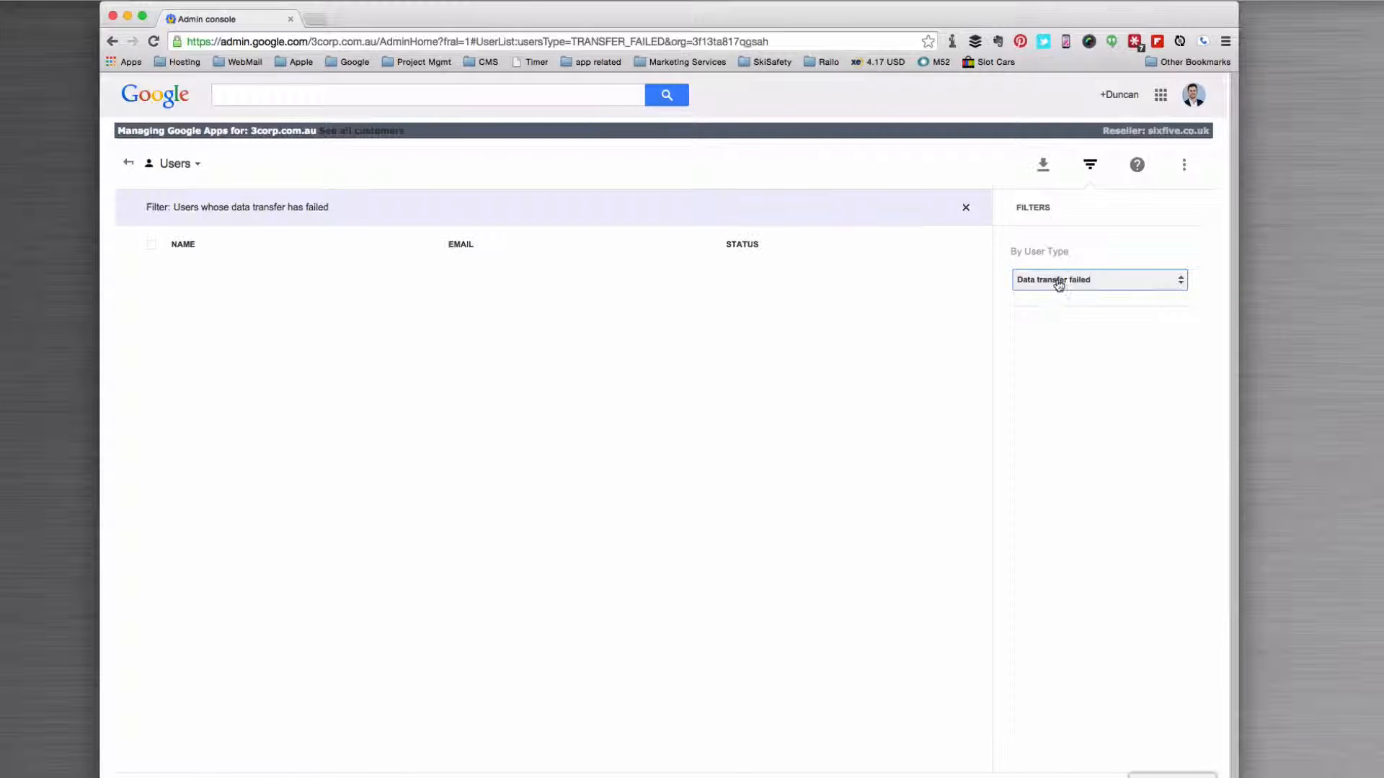
{"action": "left_click", "coordinate": [1058, 281]}
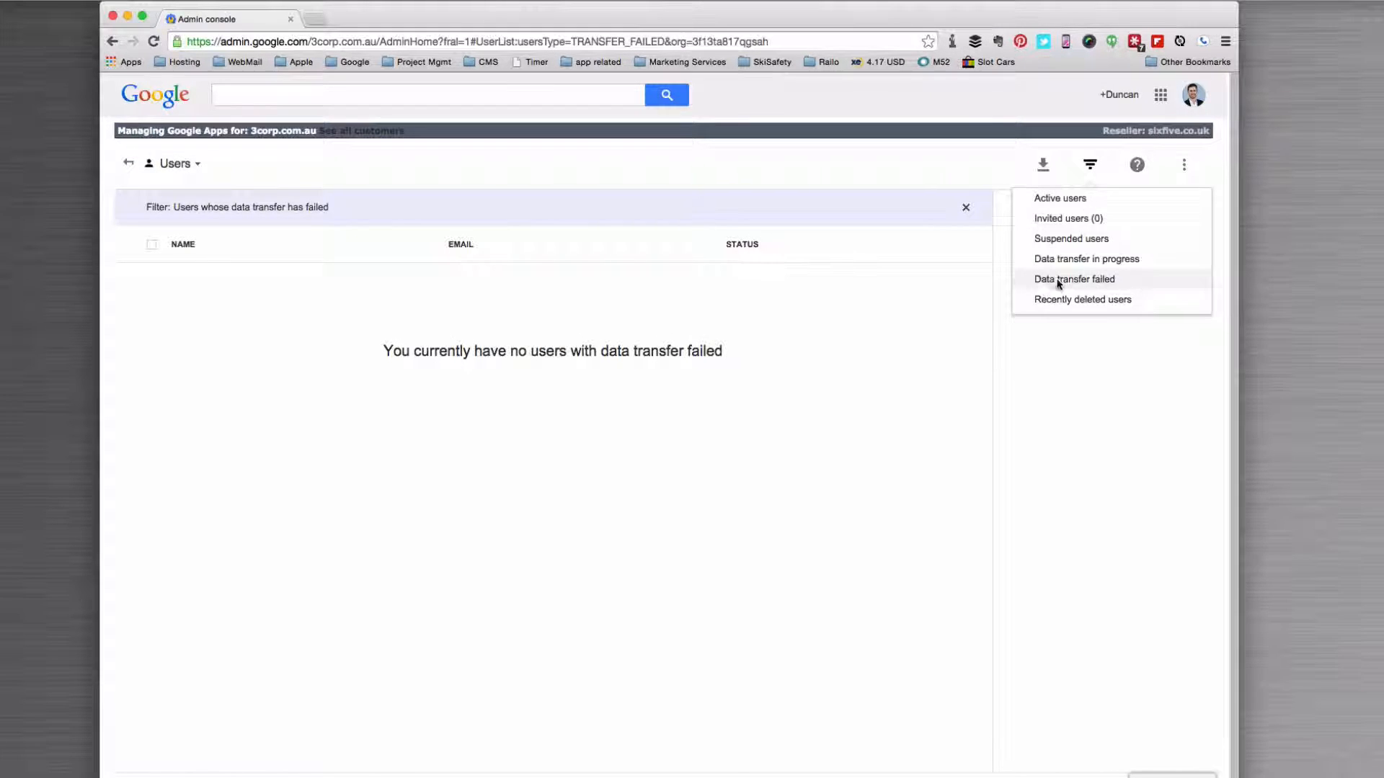
{"action": "left_click", "coordinate": [1059, 299]}
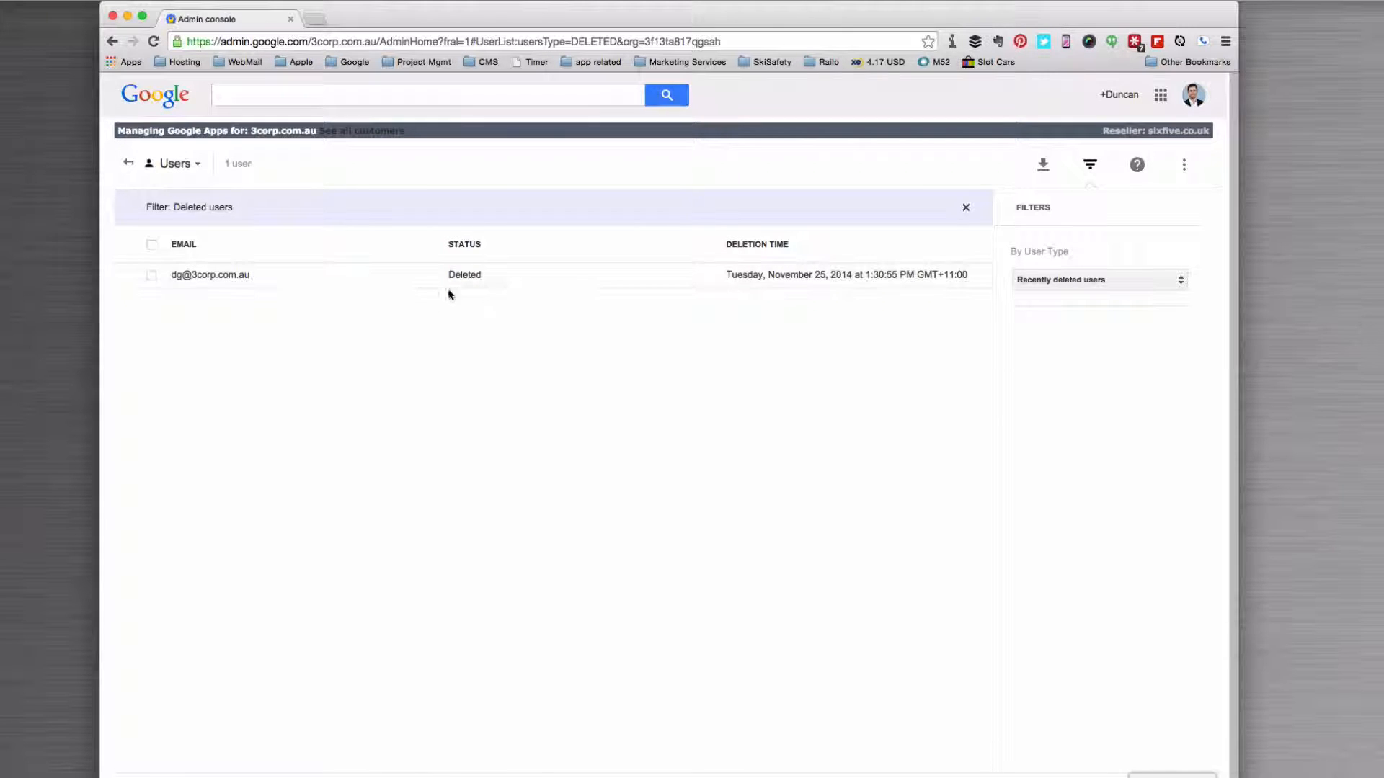
{"action": "left_click", "coordinate": [128, 163]}
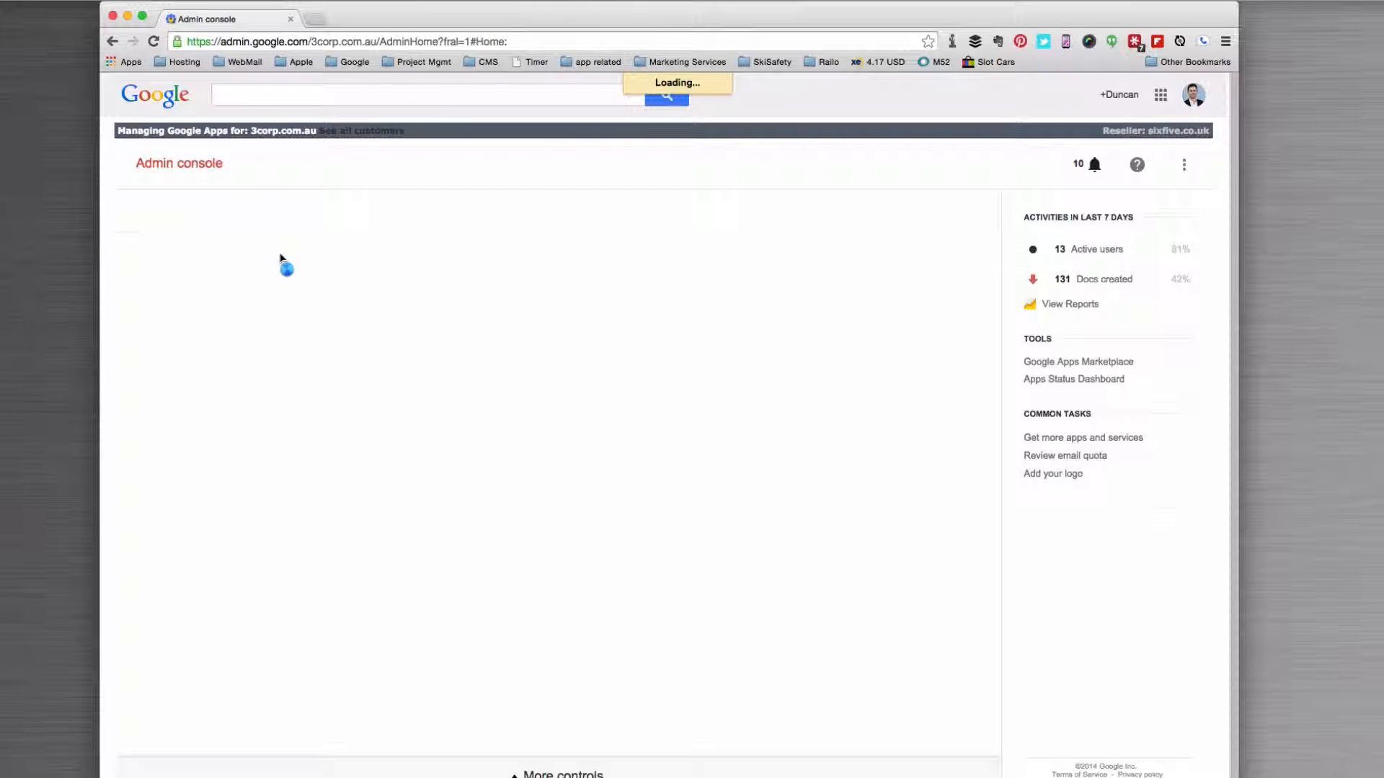
Step: Open the receiving colleague's account details where aliases are managed
{"action": "left_click", "coordinate": [207, 289]}
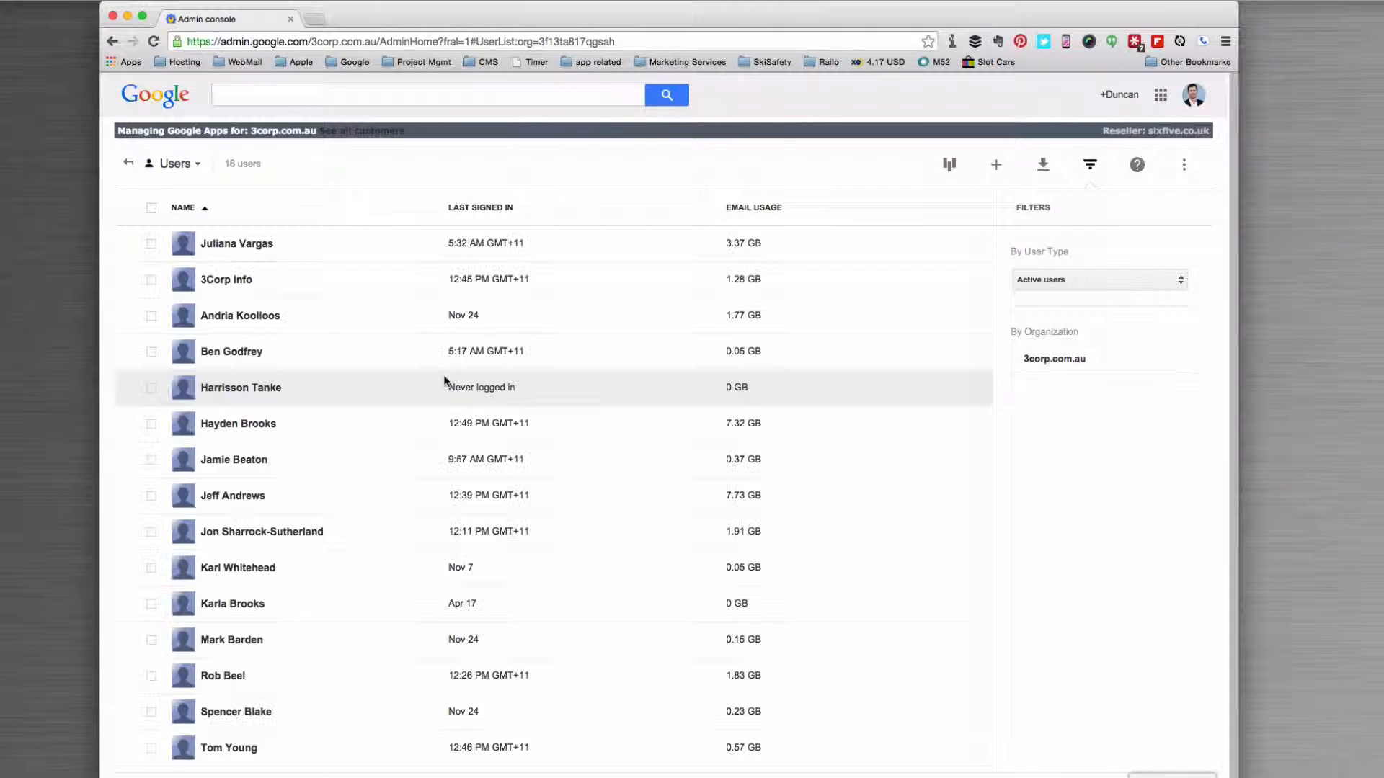
{"action": "left_click", "coordinate": [247, 497]}
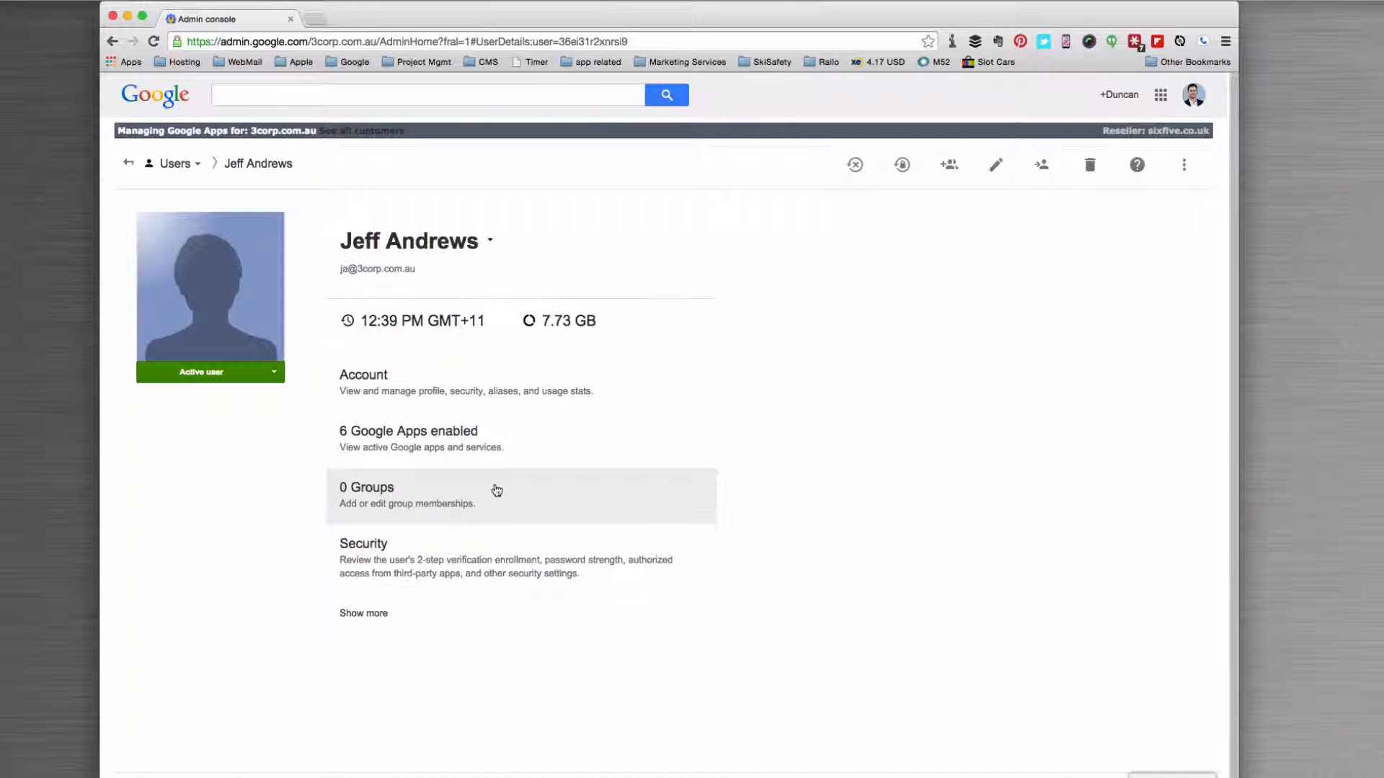
{"action": "left_click", "coordinate": [432, 391]}
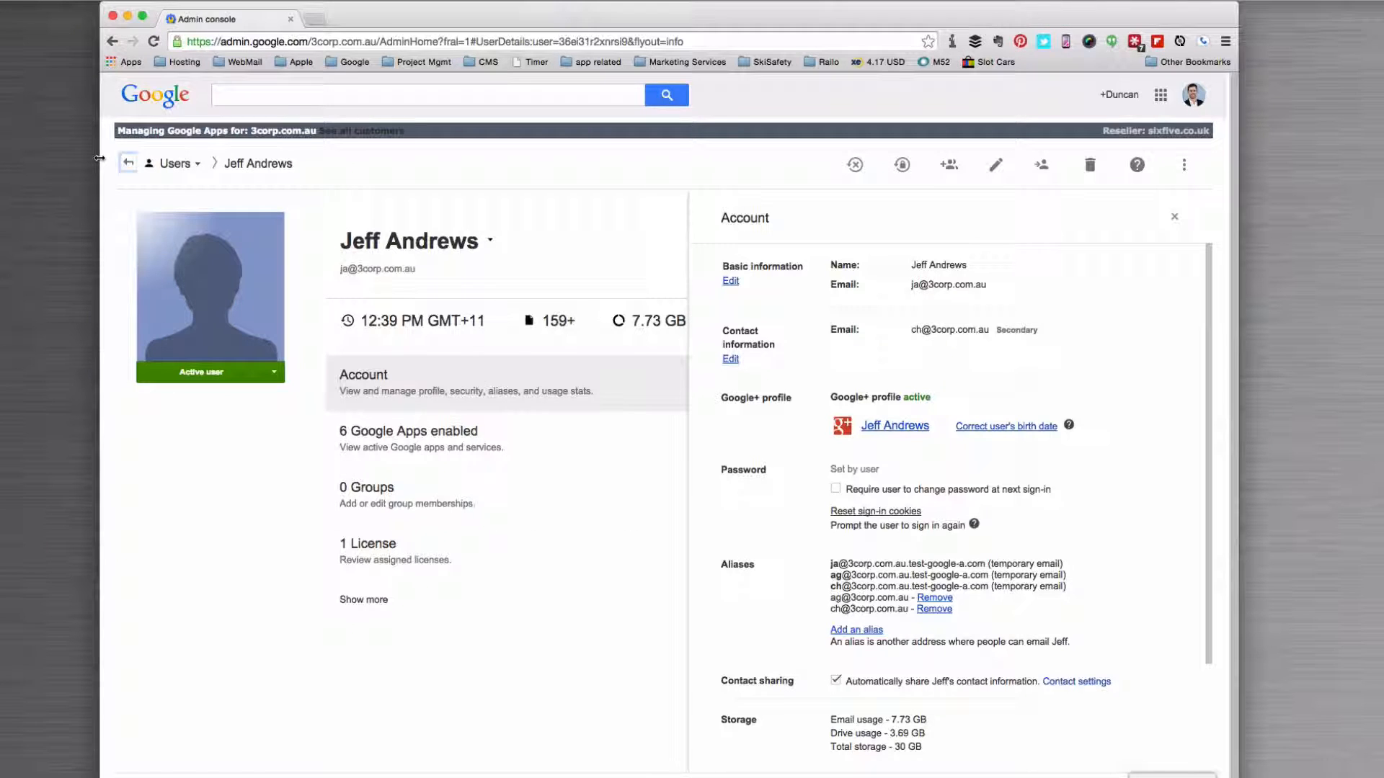
{"action": "left_click", "coordinate": [129, 164]}
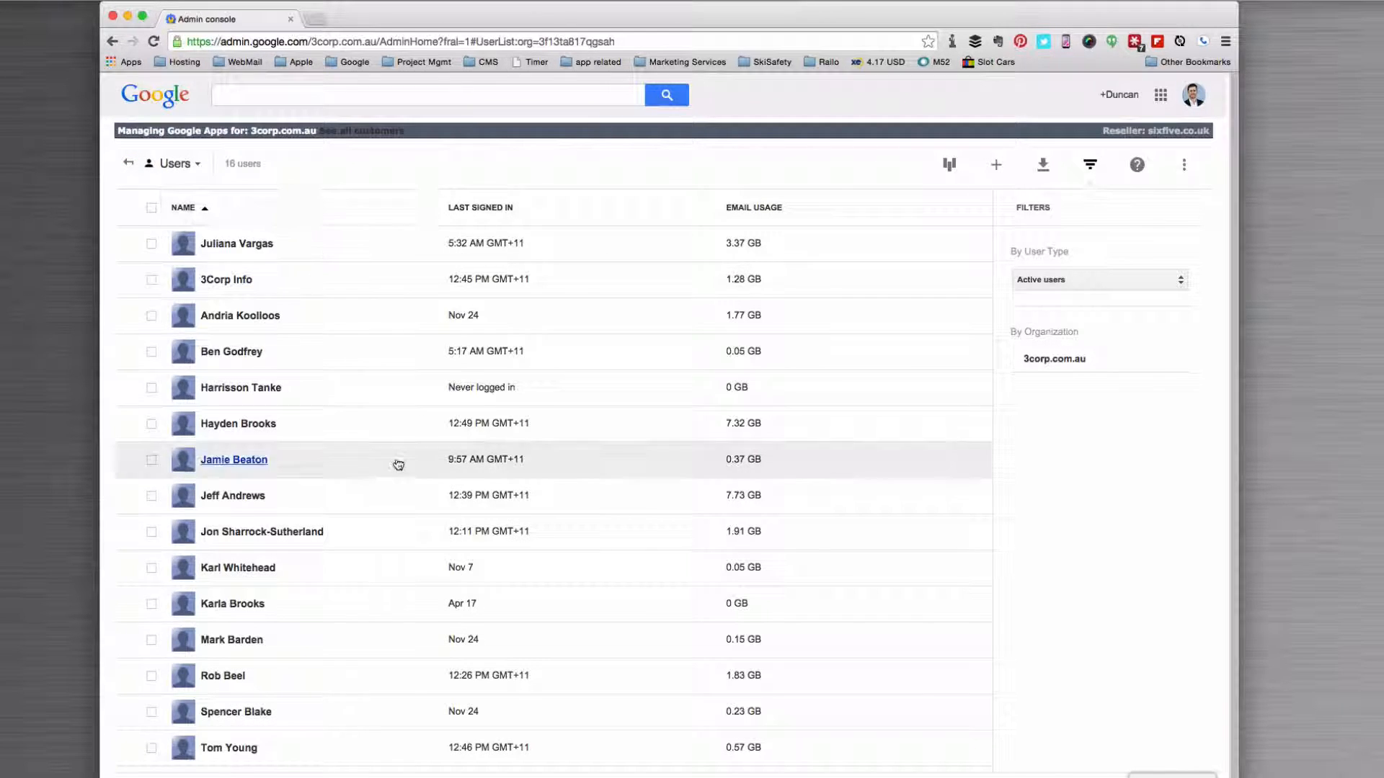
{"action": "left_click", "coordinate": [233, 497]}
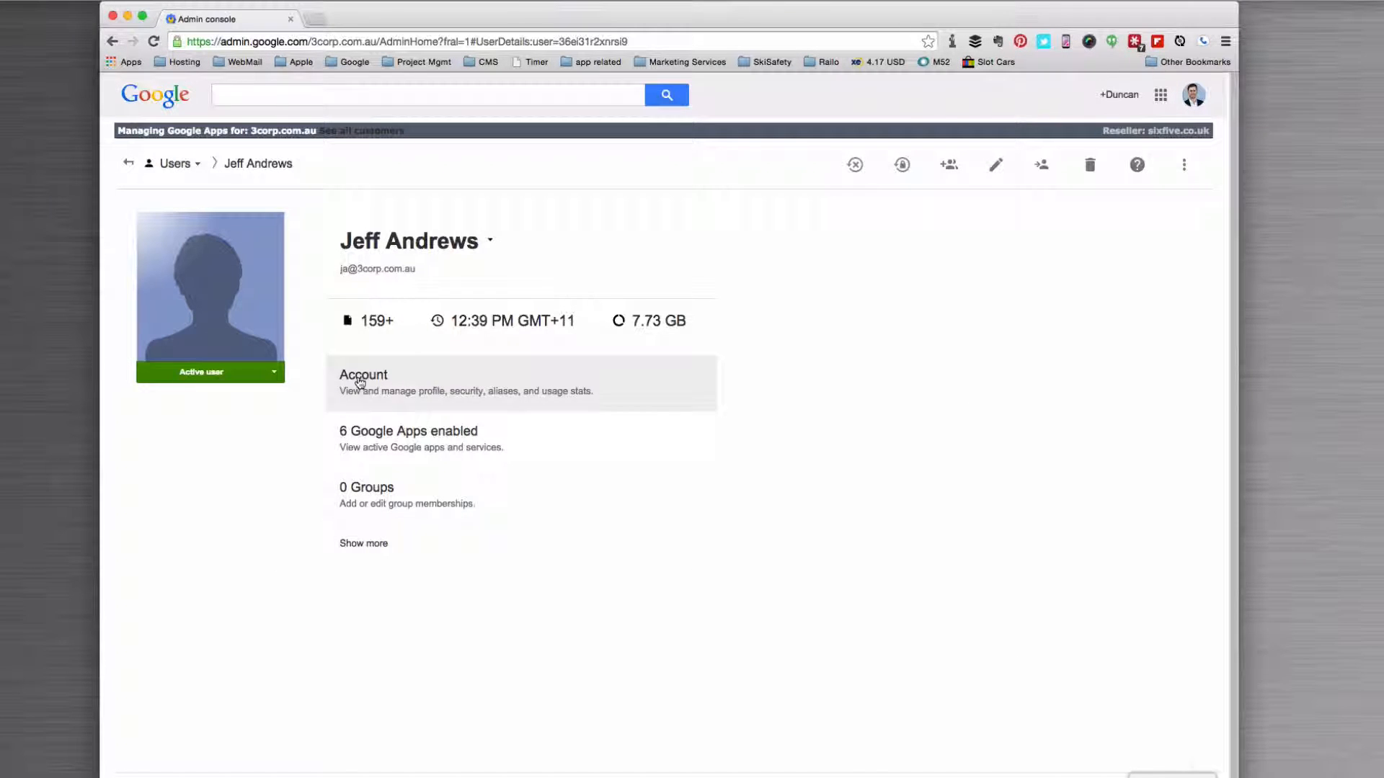
{"action": "left_click", "coordinate": [359, 381]}
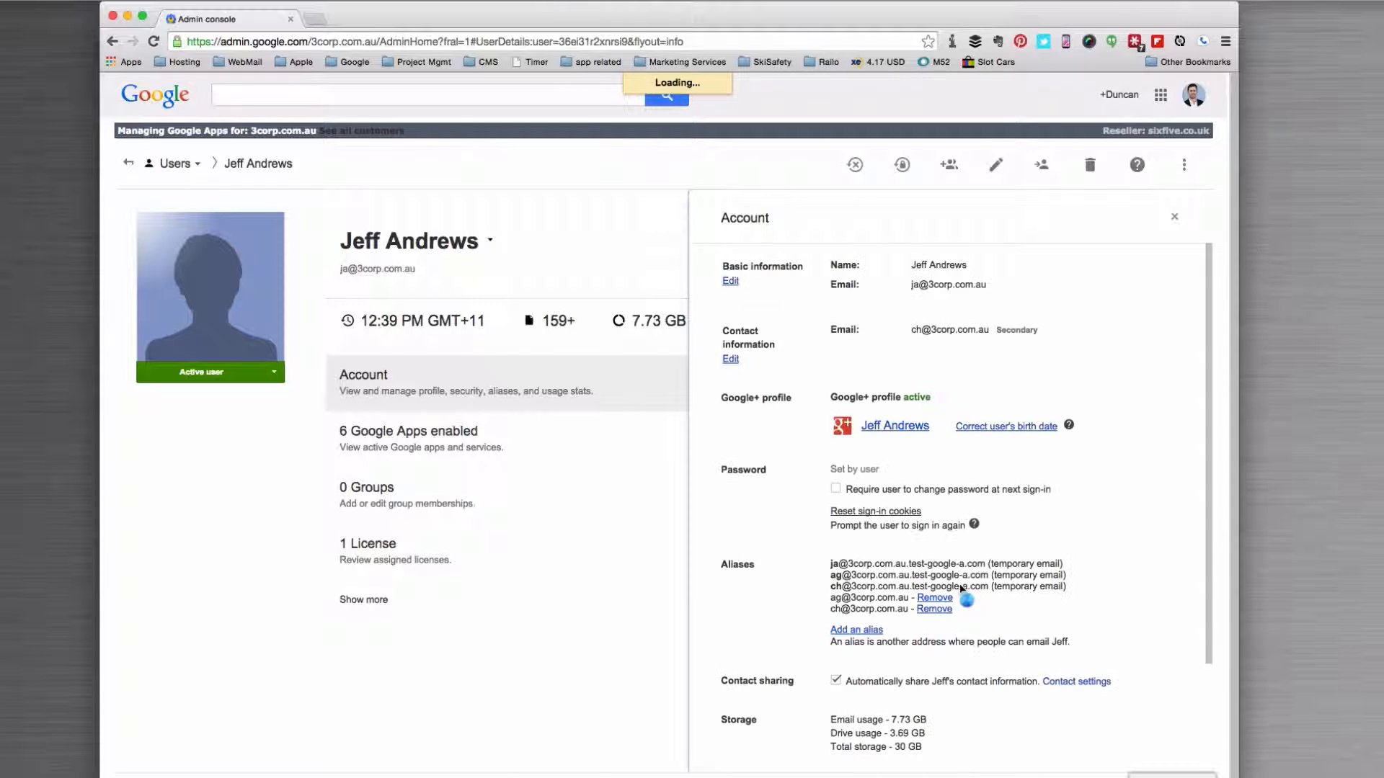
Step: Add the ex-employee's old username as a new alias on the colleague's account and save
{"action": "left_click", "coordinate": [836, 632]}
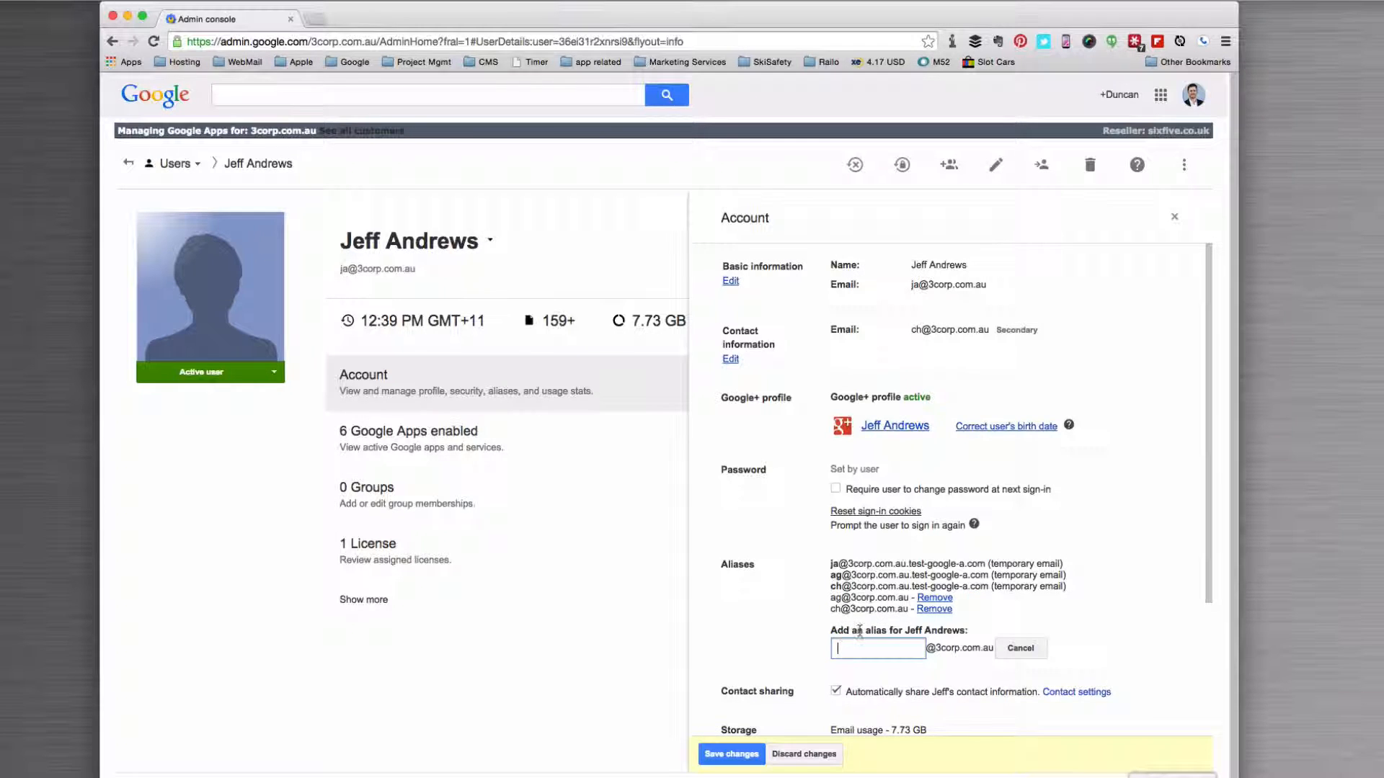
{"action": "type", "text": "dgh"}
{"action": "key", "text": "BackSpace"}
{"action": "left_click", "coordinate": [733, 754]}
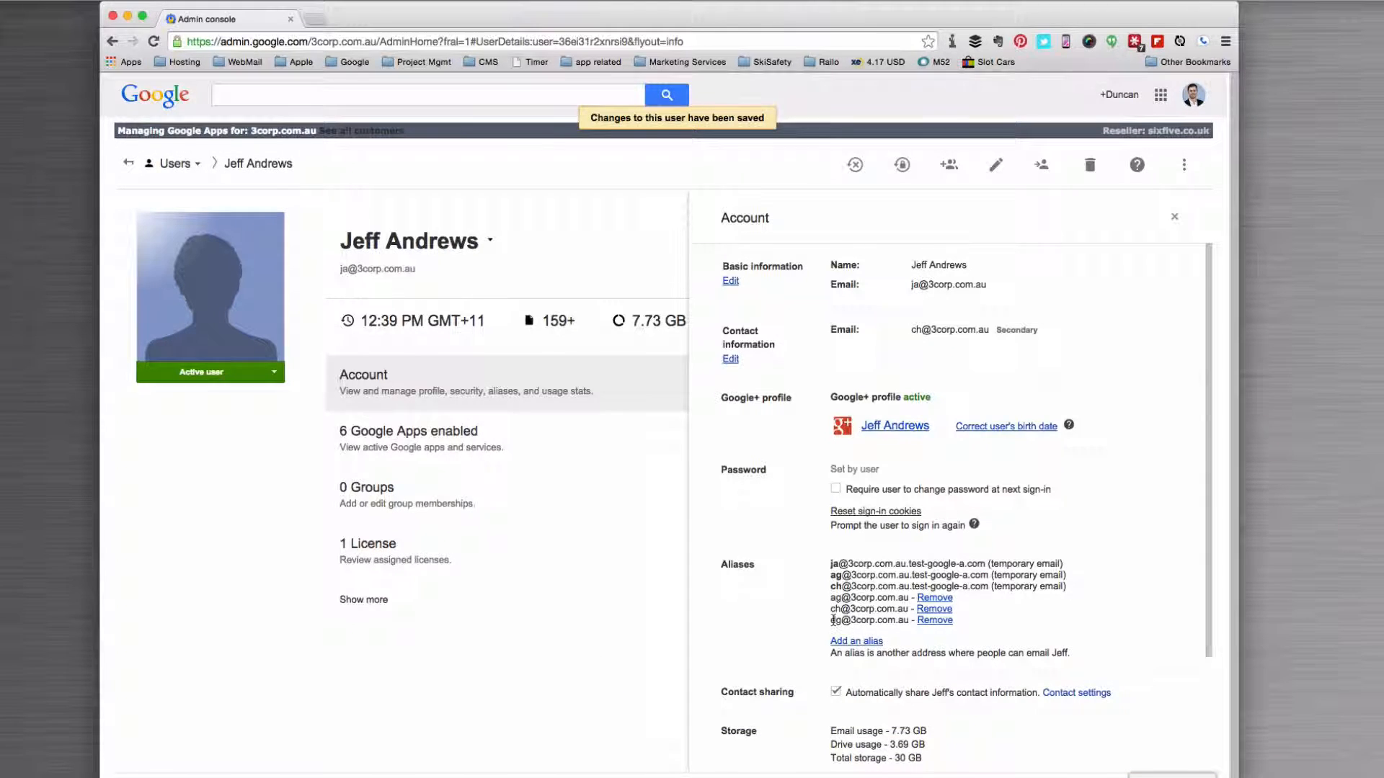
{"action": "left_click_drag", "start_coordinate": [830, 620], "coordinate": [851, 620]}
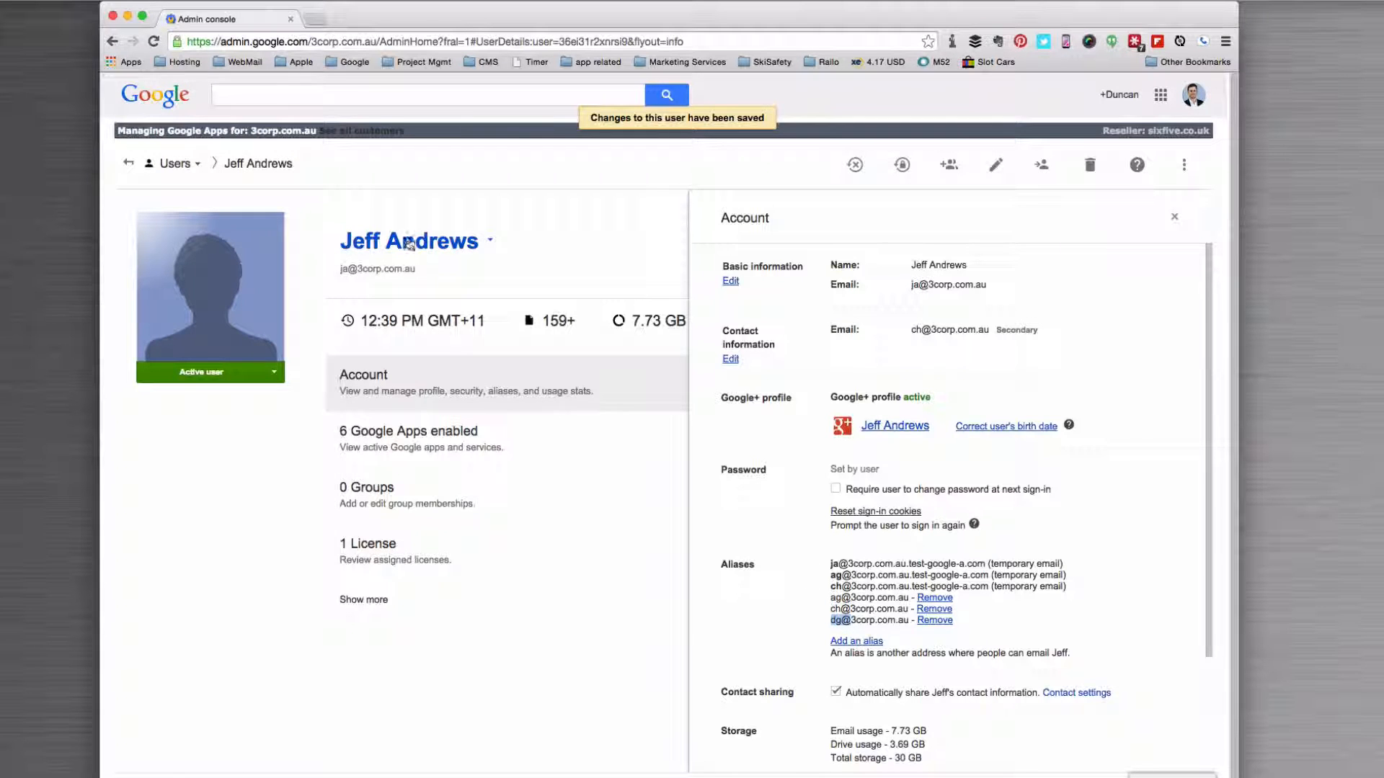
{"action": "scroll", "coordinate": [588, 267], "scroll_direction": "down", "scroll_amount": 1}
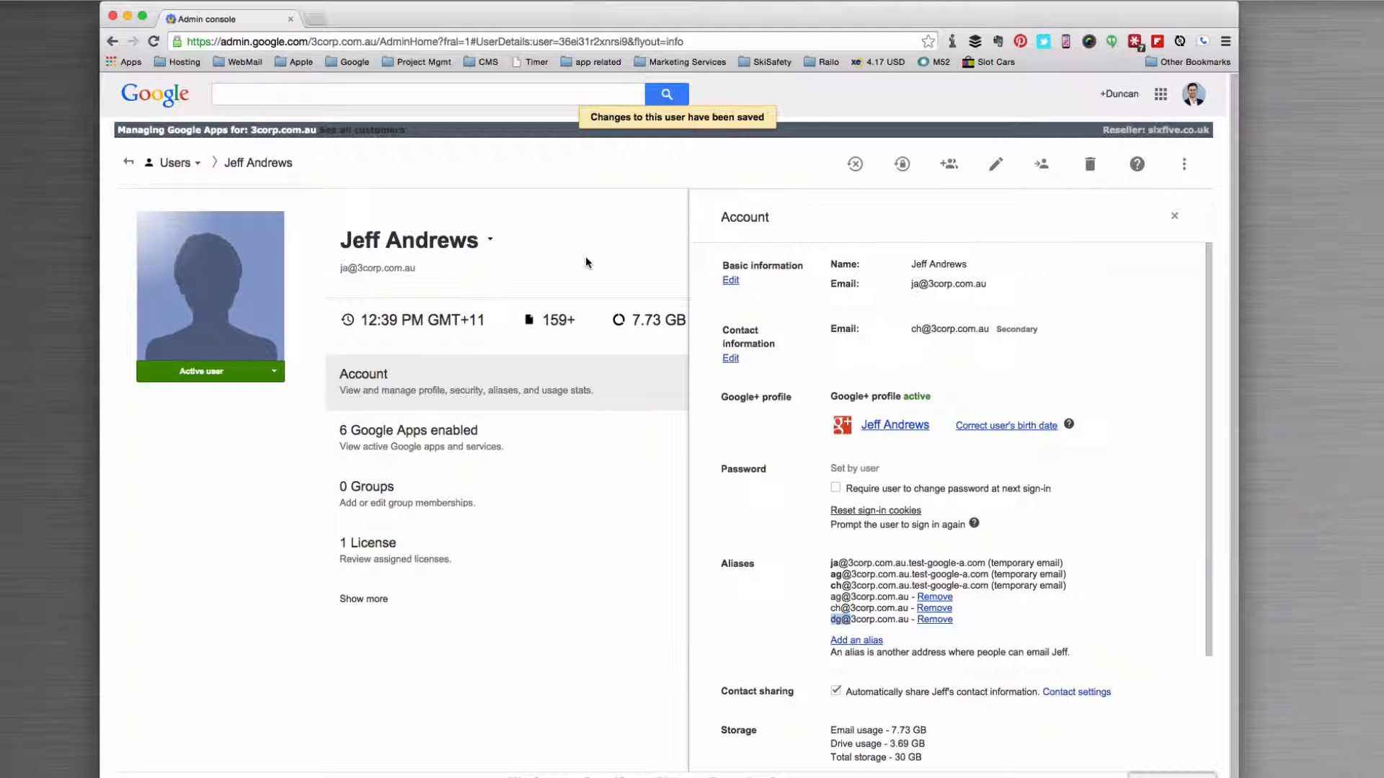